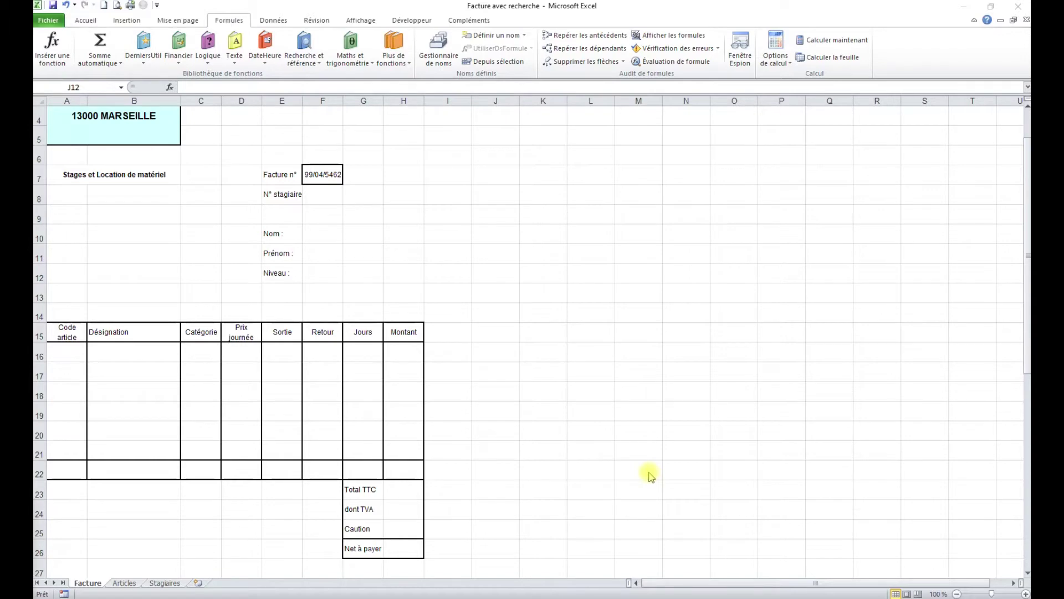
# - Point out the trainee number cell F8 and the first article code cell A16 on the invoice
pyautogui.click(322, 194)
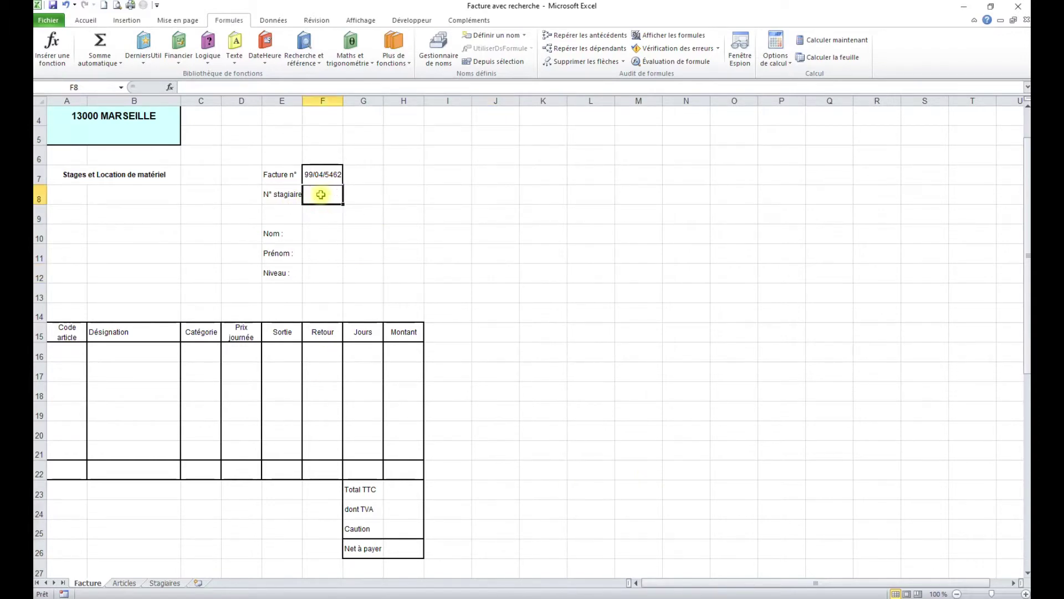
pyautogui.click(68, 356)
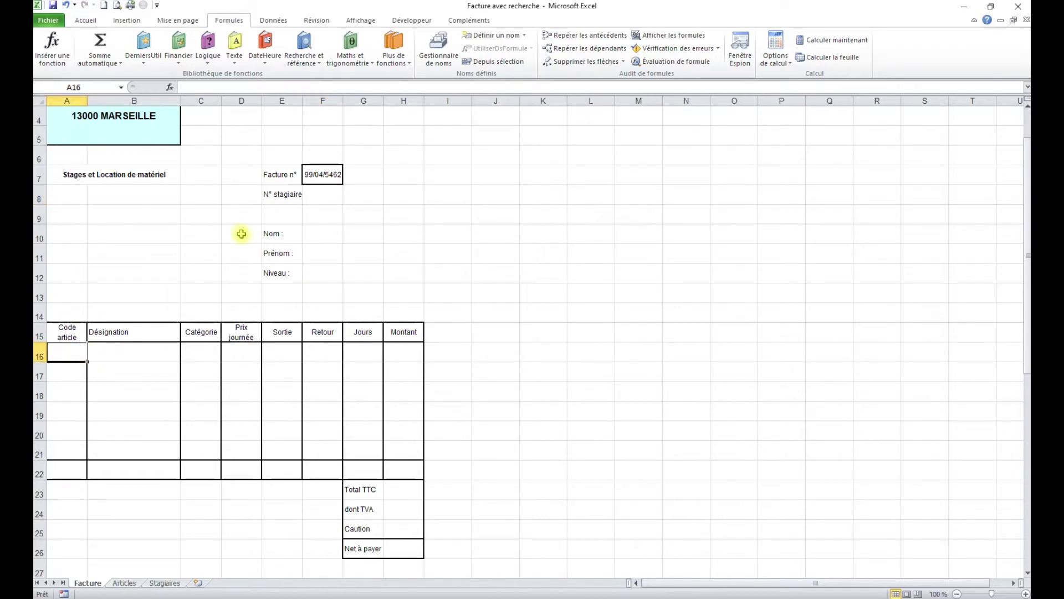
pyautogui.click(327, 192)
pyautogui.click(68, 354)
# - Go through the Articles sheet to the Stagiaires sheet and select trainee numbers A2:A9
pyautogui.click(128, 584)
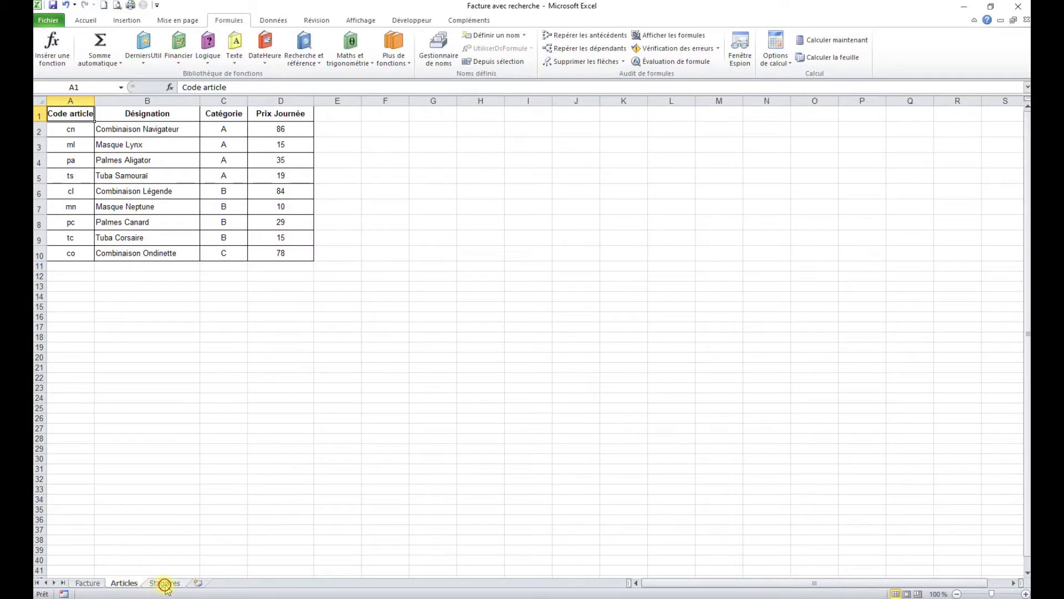
pyautogui.click(165, 585)
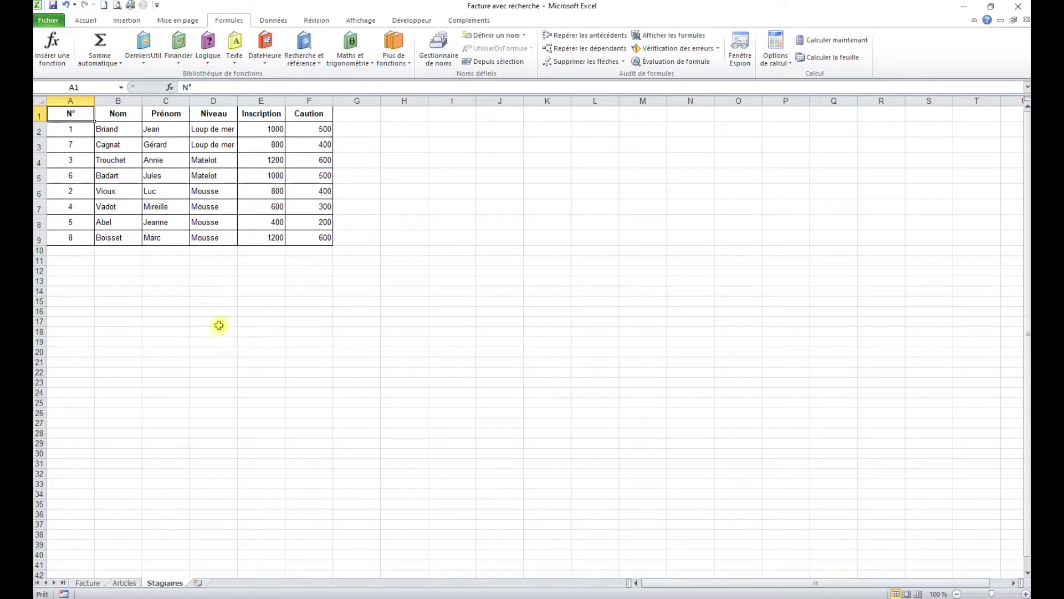
pyautogui.click(73, 128)
pyautogui.moveTo(72, 129); pyautogui.dragTo(75, 237)
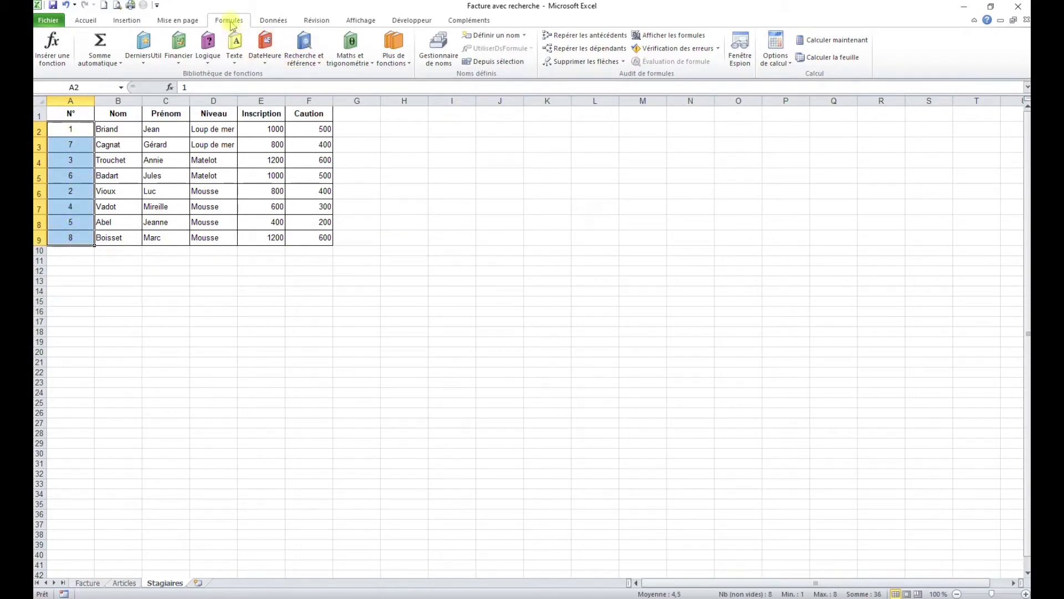
# - Name the selected trainee numbers Stagiaires!A2:A9 as N°
pyautogui.click(498, 37)
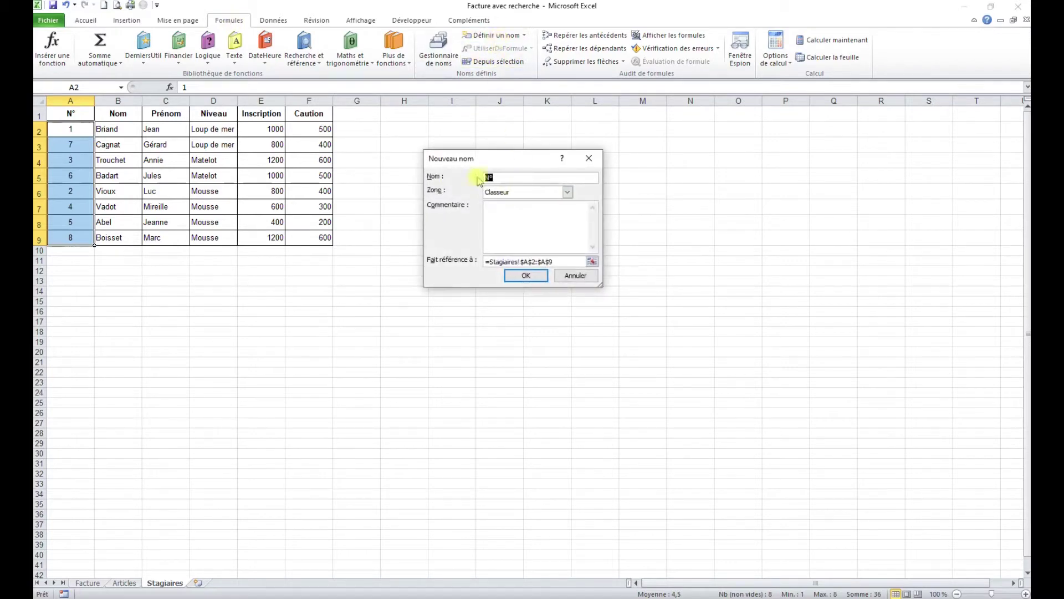
pyautogui.click(521, 276)
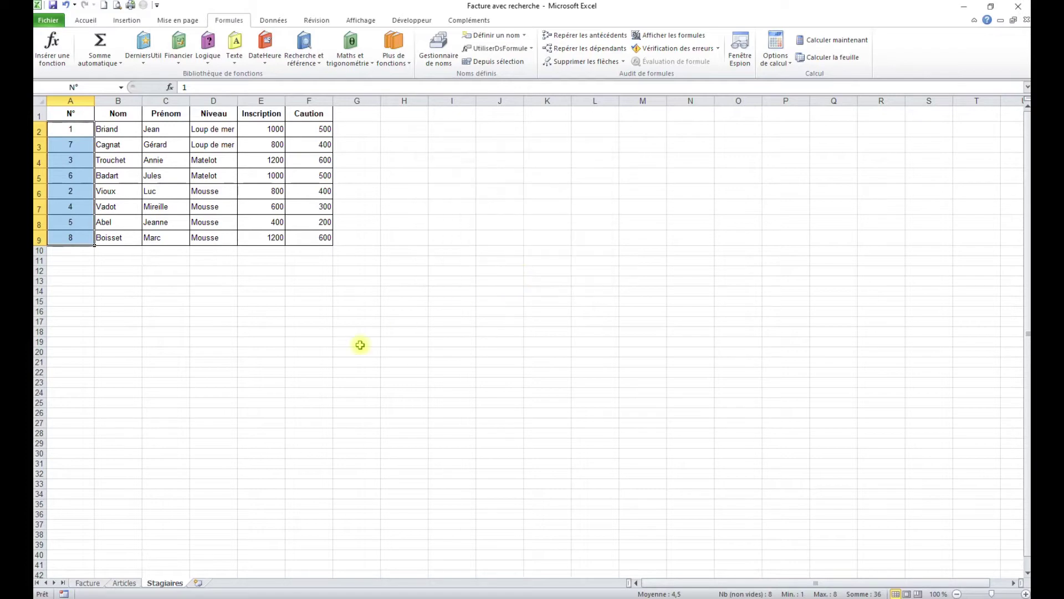
pyautogui.click(124, 582)
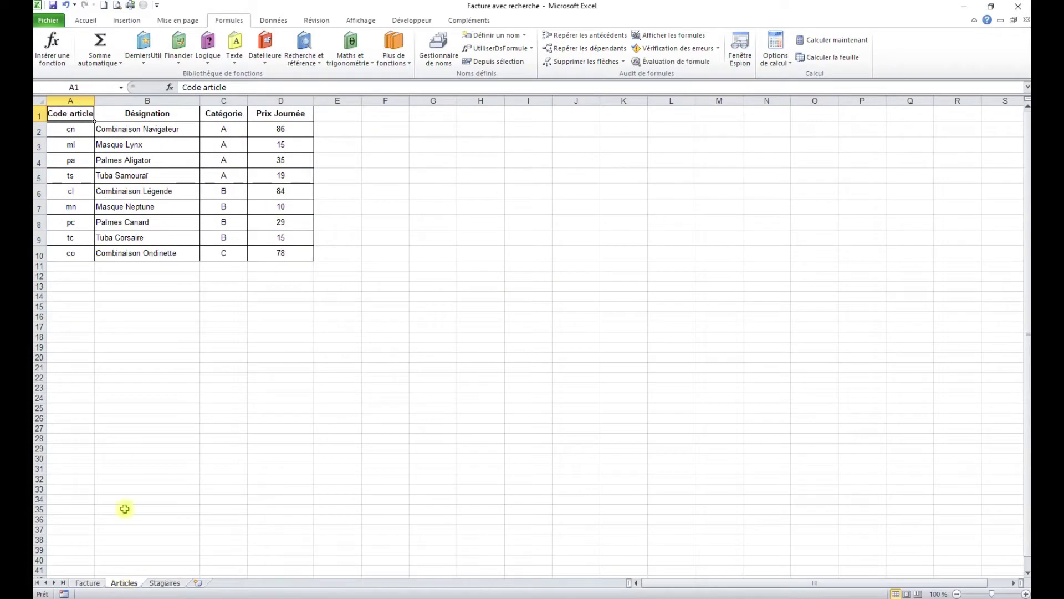
# - Name the article codes Articles!A2:A10 codearticle, then return to cell F8 on Facture
pyautogui.moveTo(75, 128); pyautogui.dragTo(77, 253)
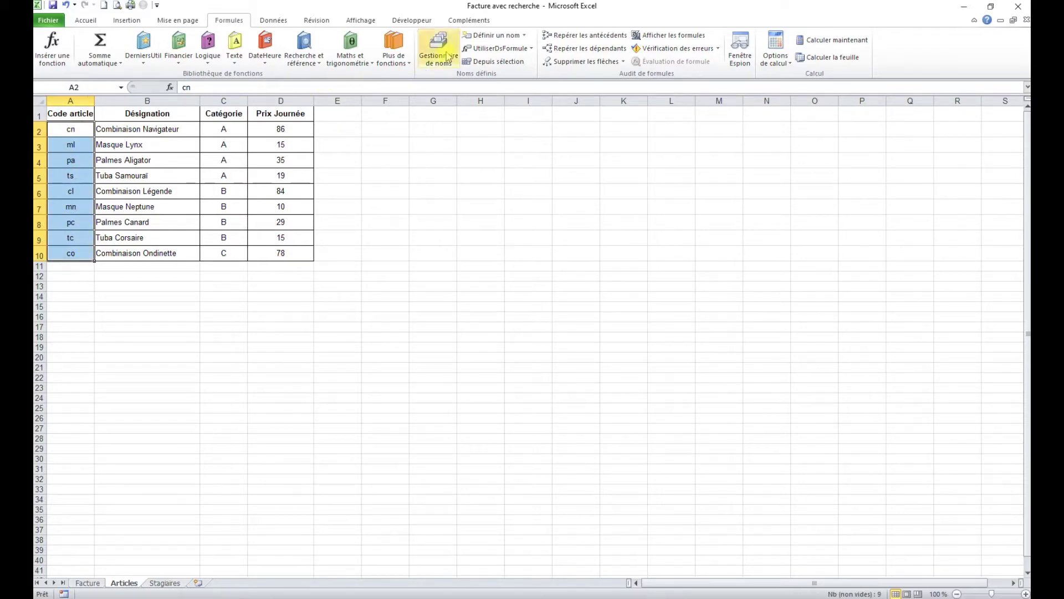
pyautogui.click(477, 36)
pyautogui.write('cod')
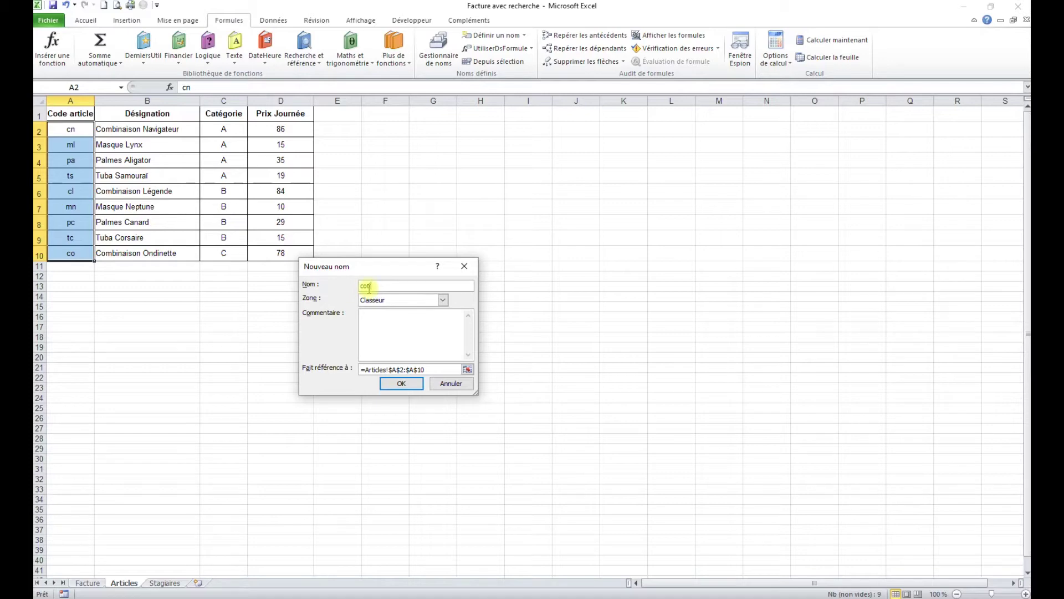
pyautogui.write('ea')
pyautogui.write('rticle')
pyautogui.click(378, 285)
pyautogui.click(403, 383)
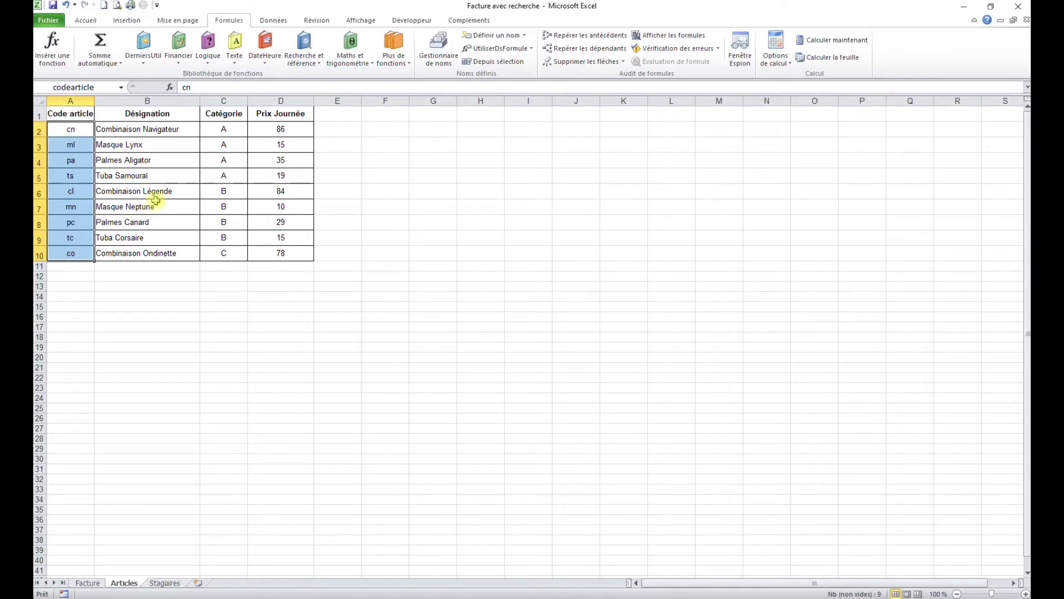
pyautogui.click(89, 583)
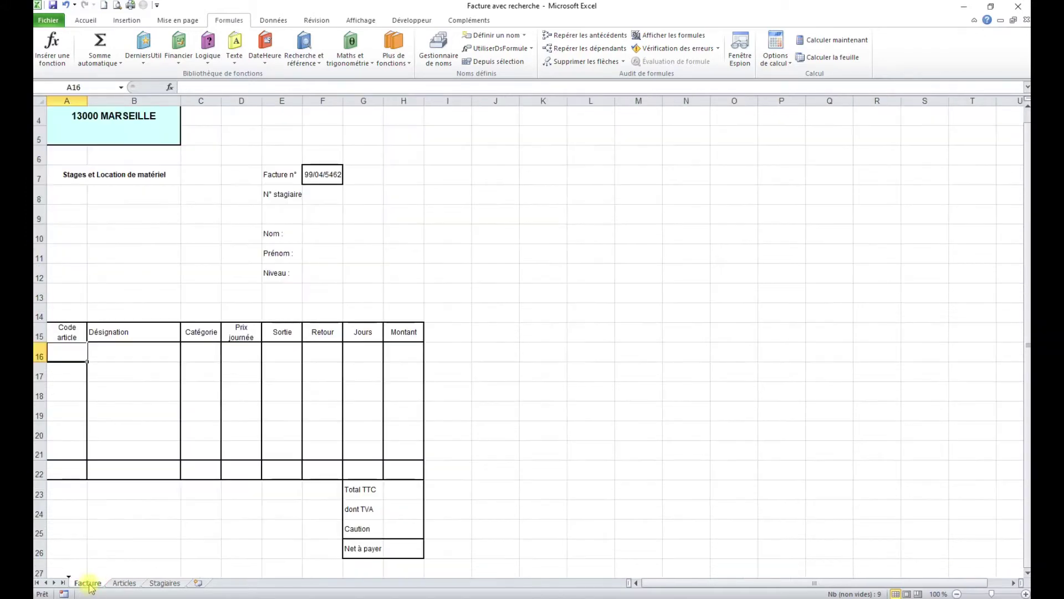
pyautogui.click(325, 195)
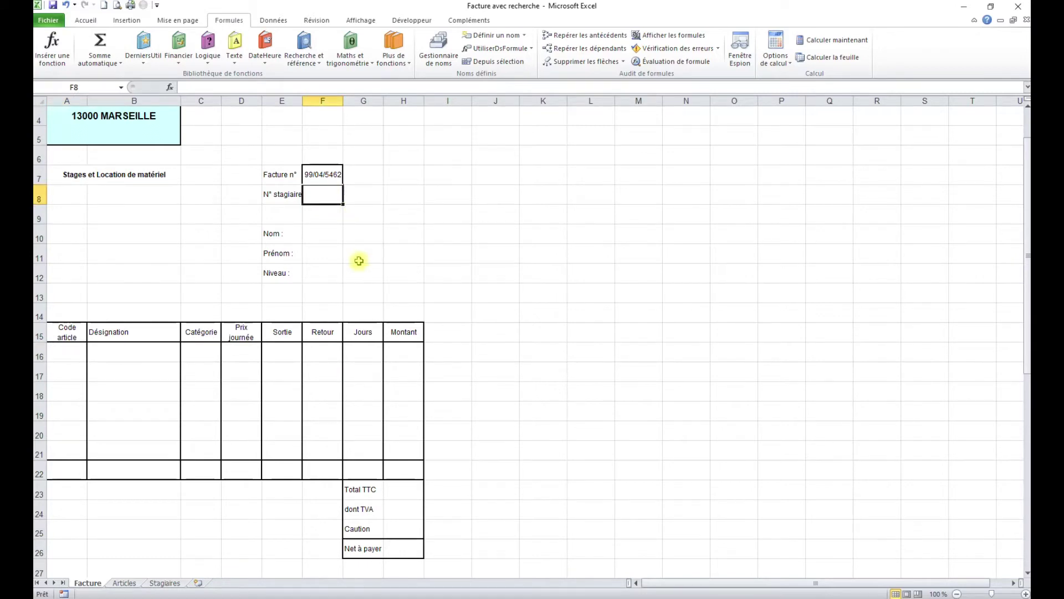
# - Restrict cell F8 to values from a List using data validation
pyautogui.click(274, 24)
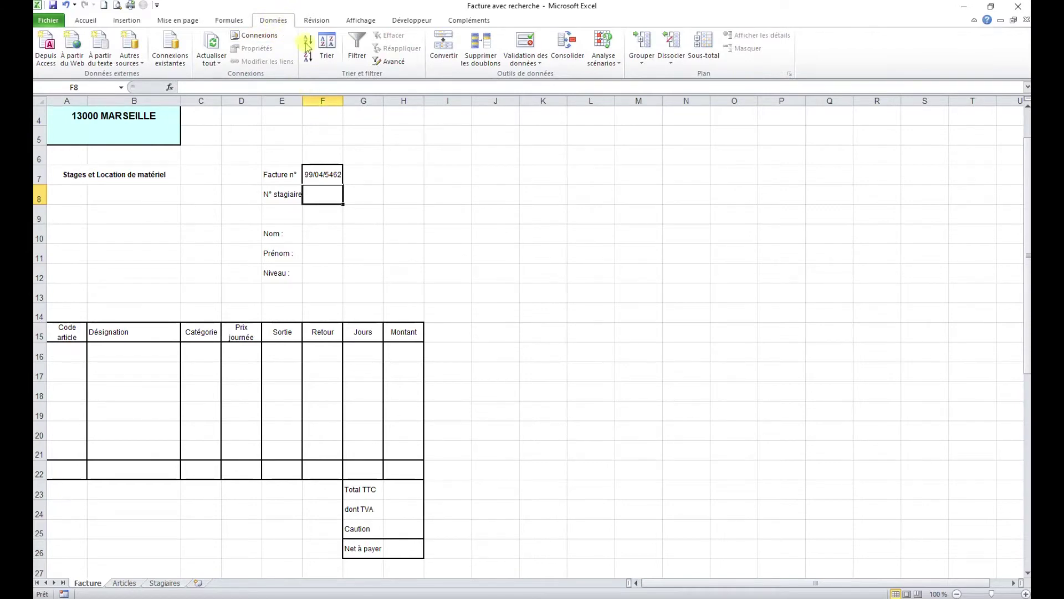
pyautogui.click(530, 38)
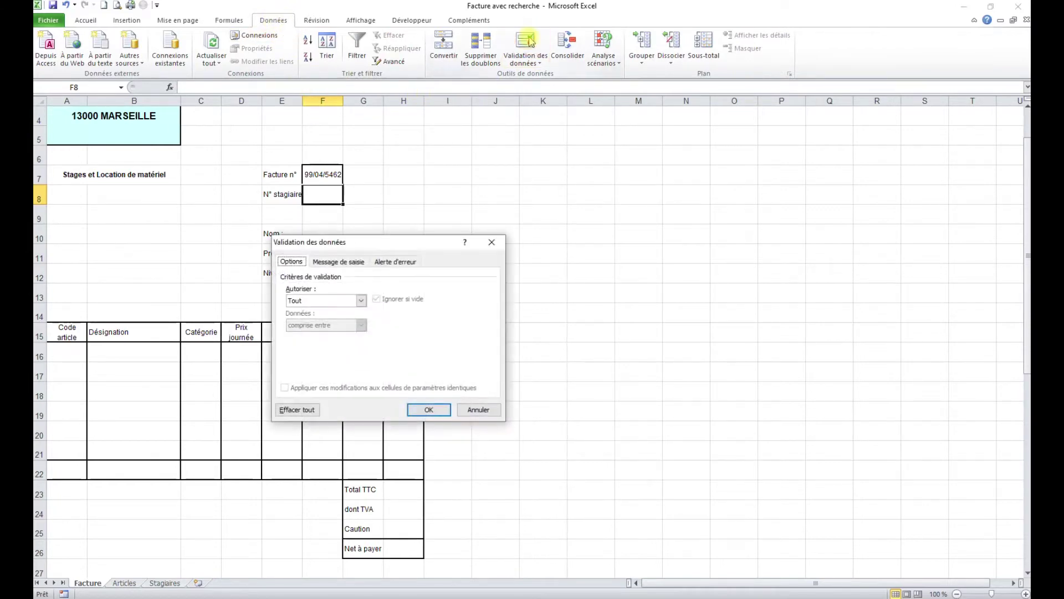
pyautogui.moveTo(413, 241); pyautogui.dragTo(550, 143)
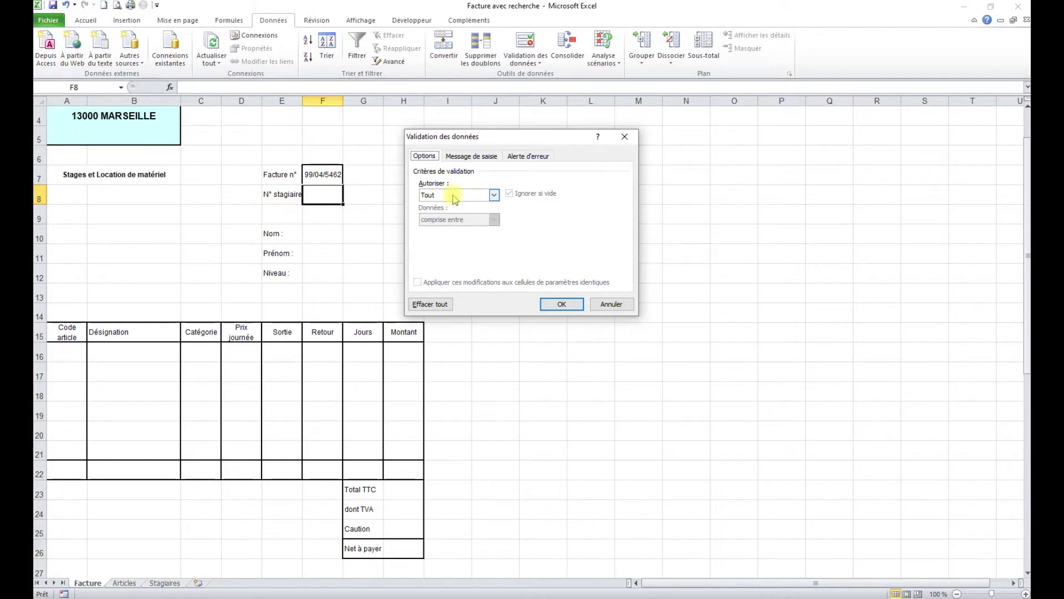
pyautogui.click(453, 195)
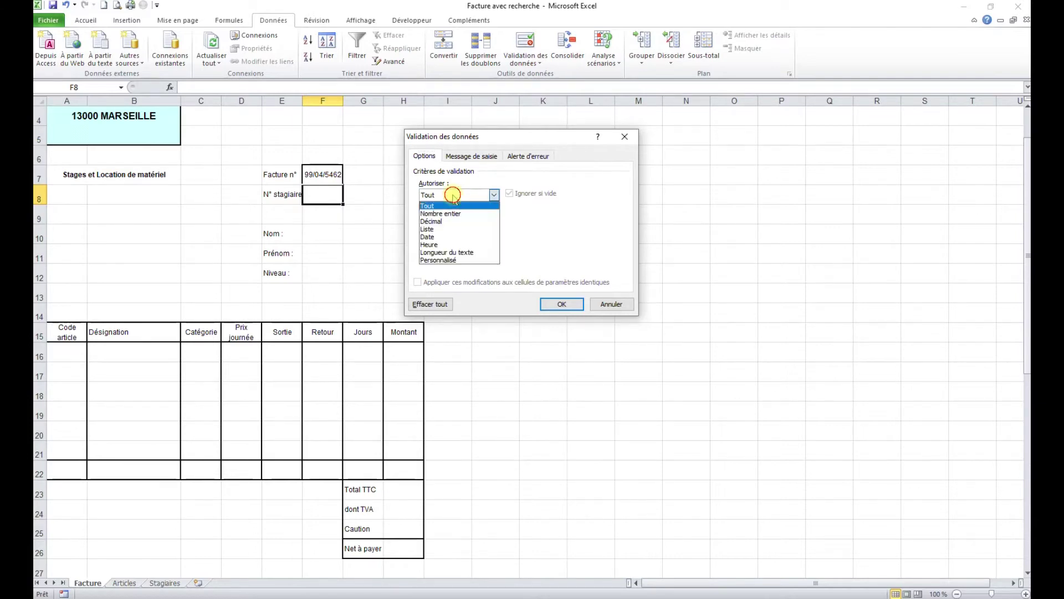
pyautogui.click(442, 229)
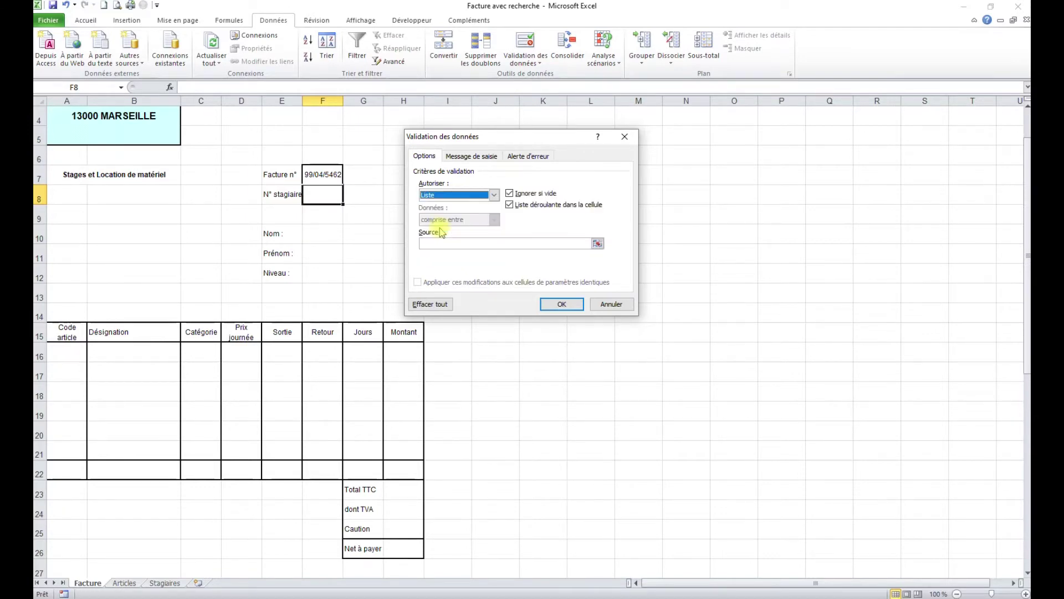
# - Set the list source to the N° name and test F8's trainee number dropdown
pyautogui.click(441, 244)
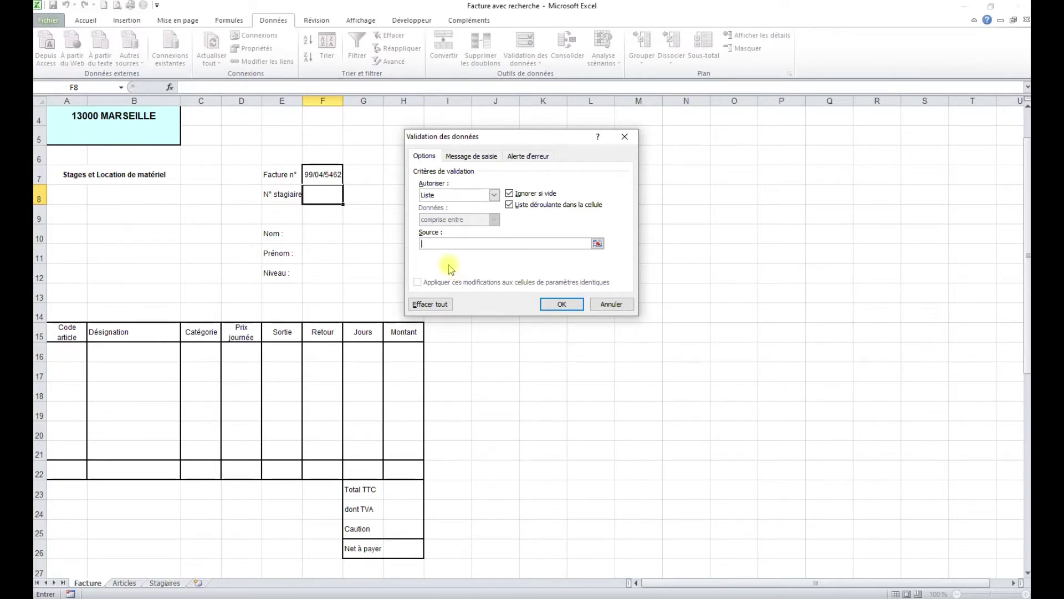
pyautogui.press('F3')
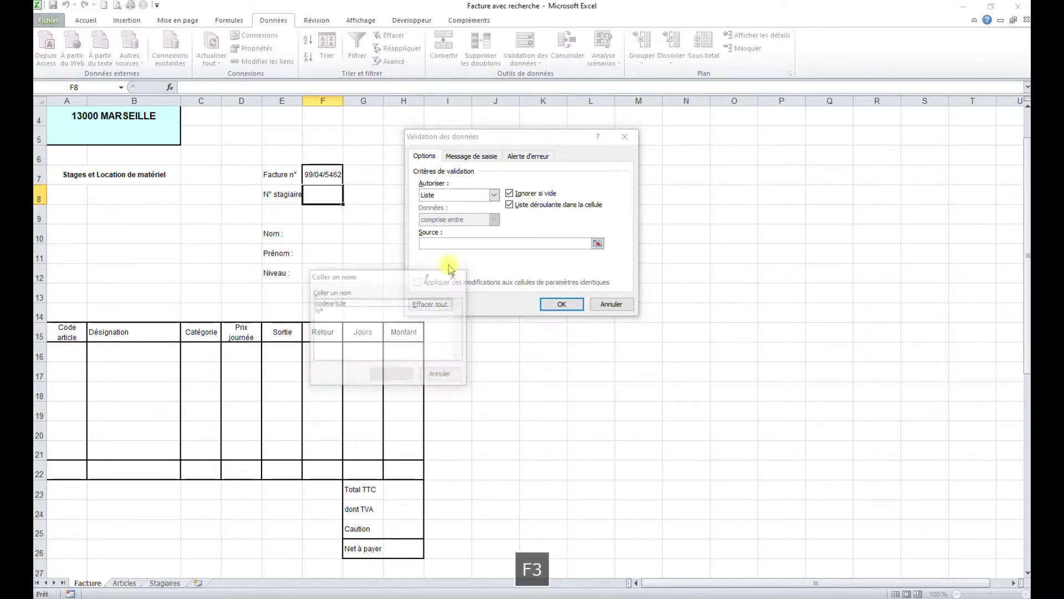
pyautogui.moveTo(388, 275); pyautogui.dragTo(424, 265)
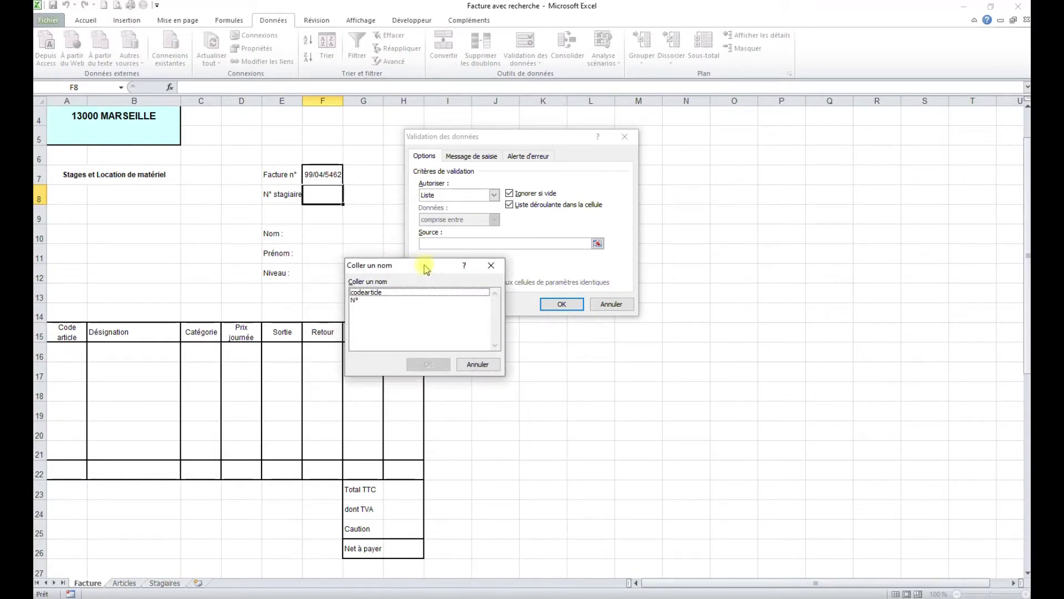
pyautogui.click(358, 301)
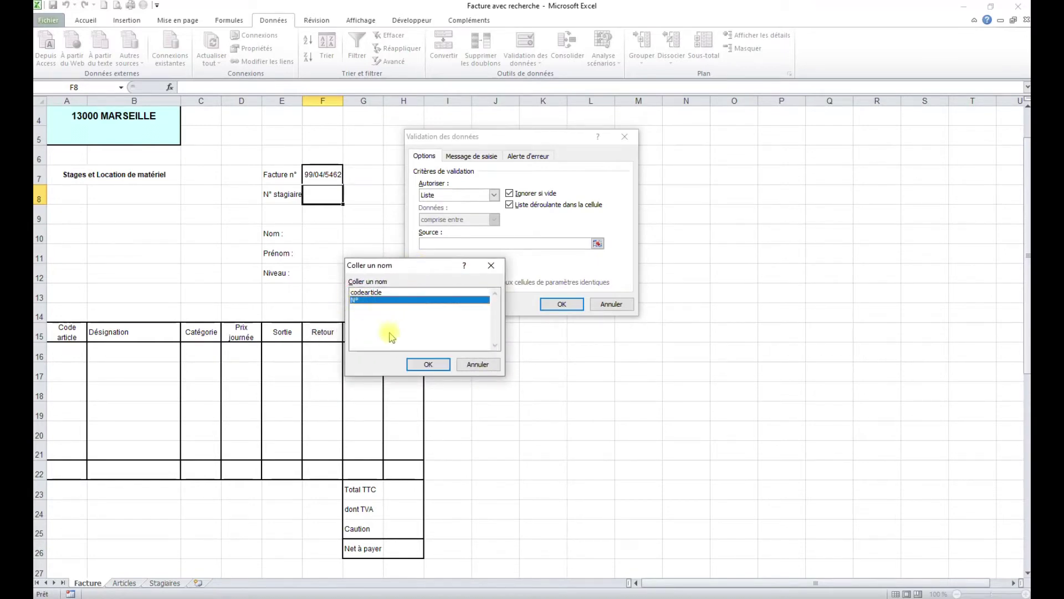
pyautogui.click(433, 367)
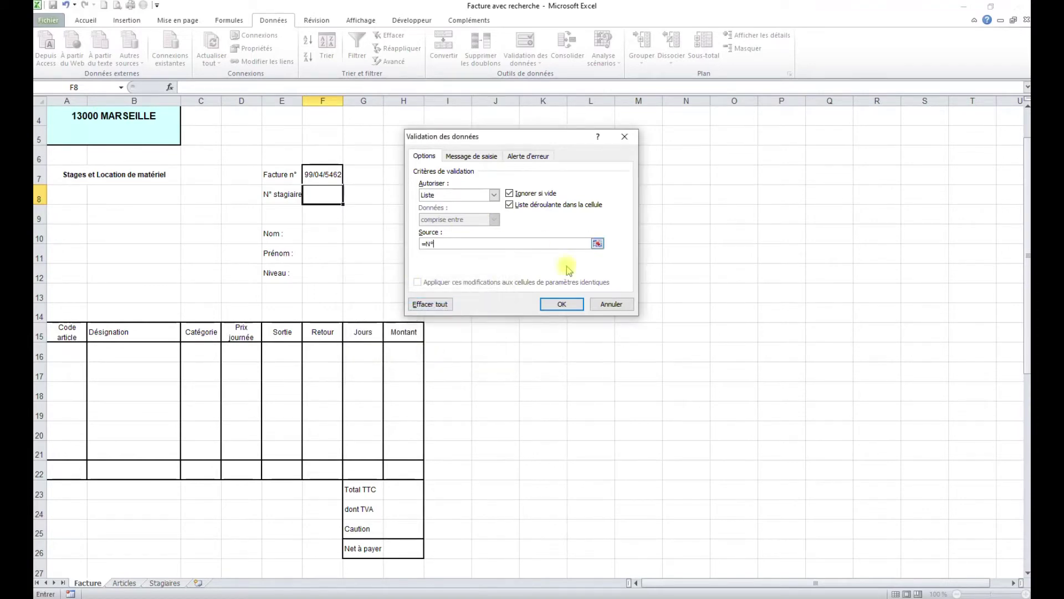
pyautogui.click(562, 304)
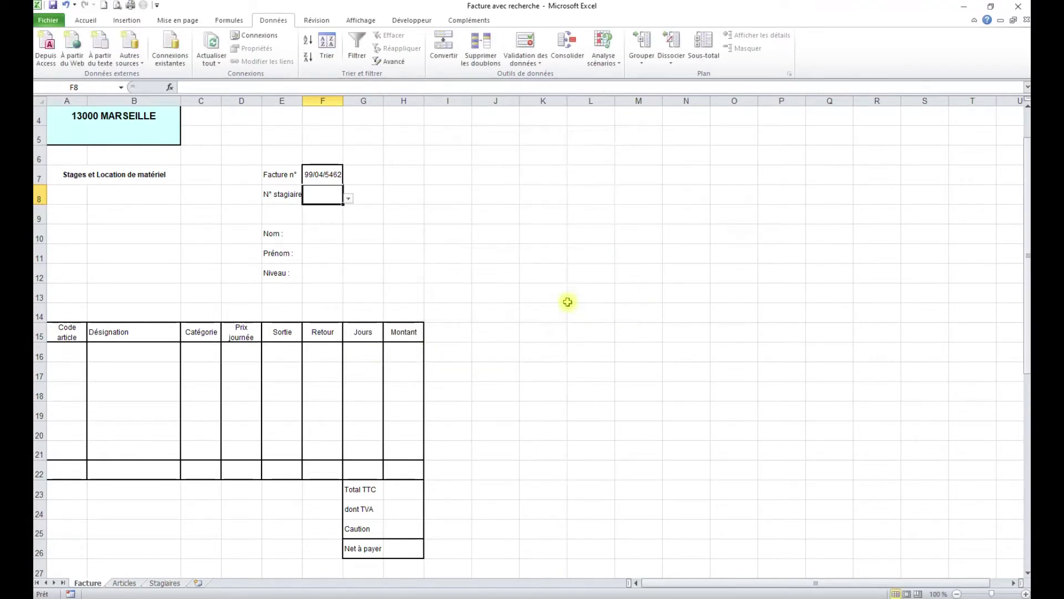
pyautogui.click(349, 198)
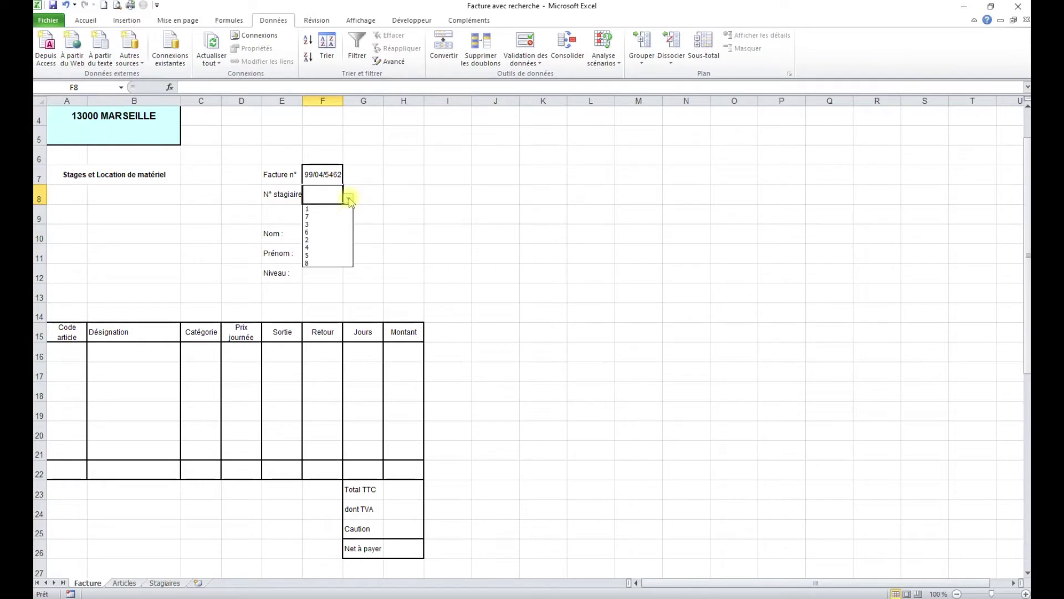
pyautogui.click(349, 198)
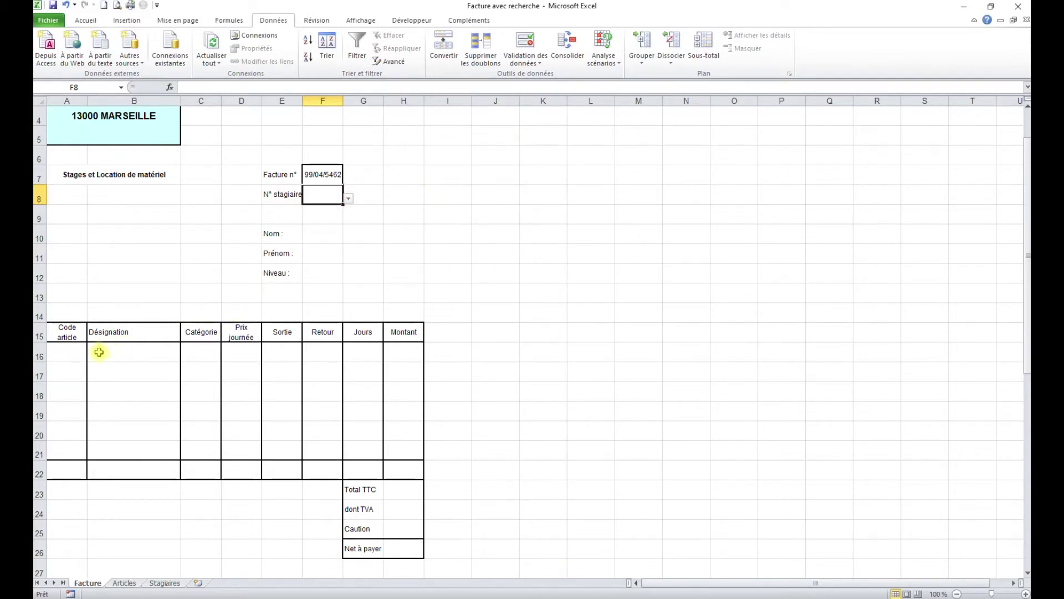
pyautogui.click(79, 353)
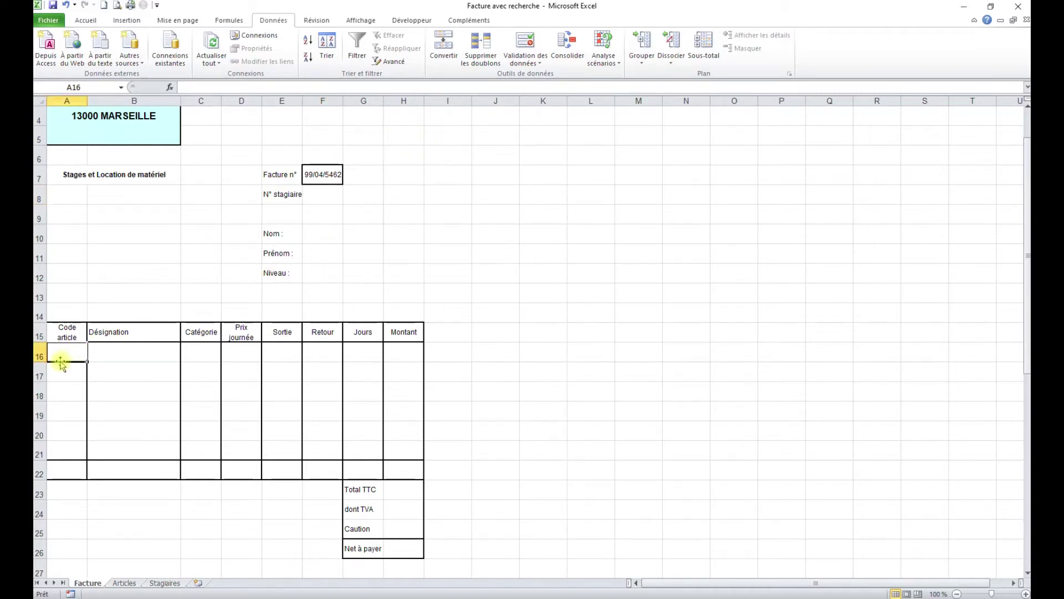
# - Restrict A16 to a list sourced from the codearticle name
pyautogui.click(526, 60)
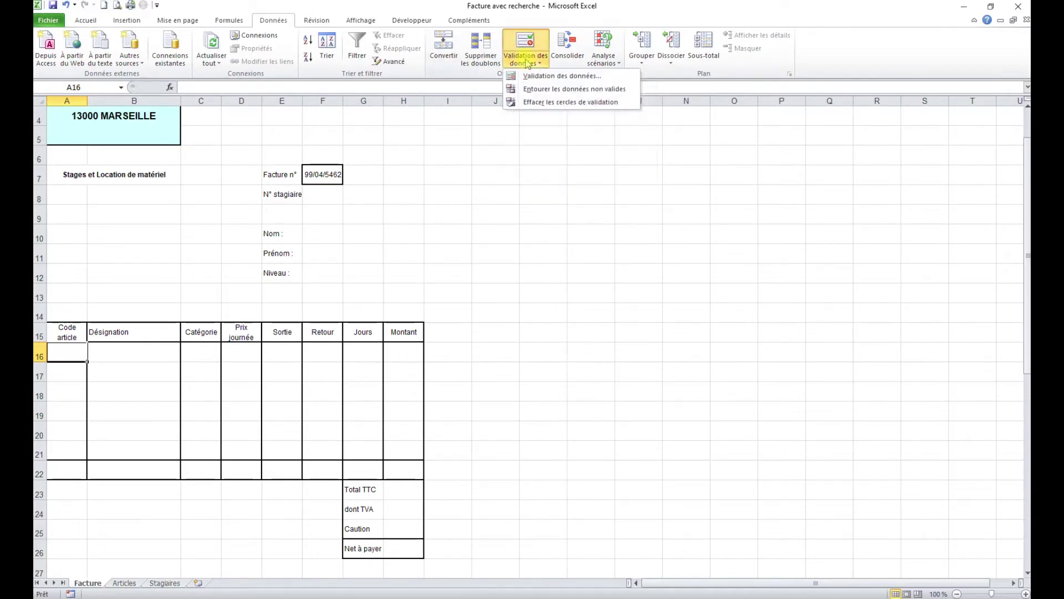
pyautogui.click(532, 76)
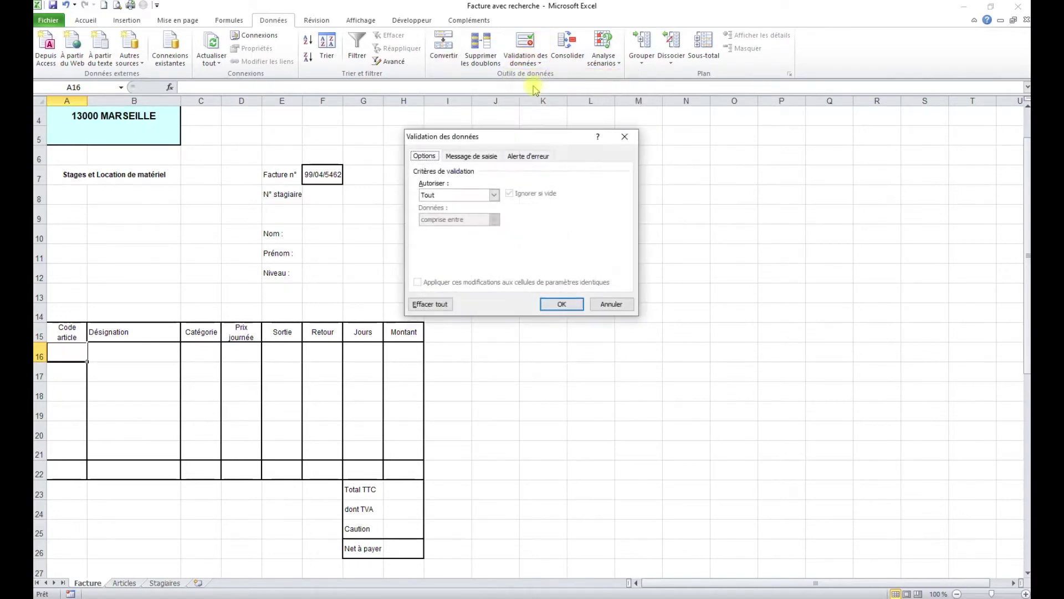
pyautogui.click(479, 198)
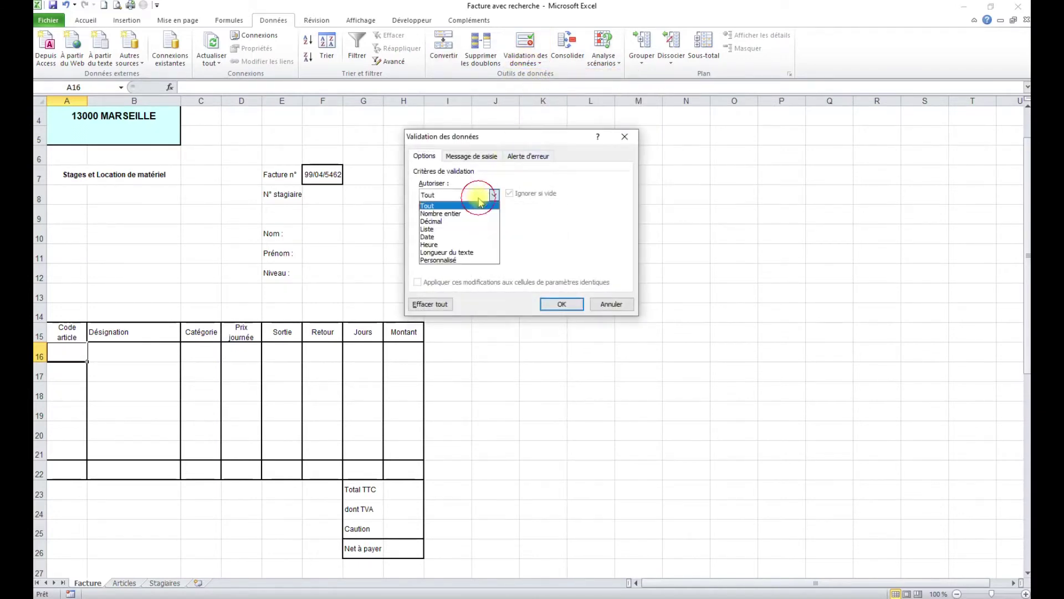
pyautogui.click(450, 229)
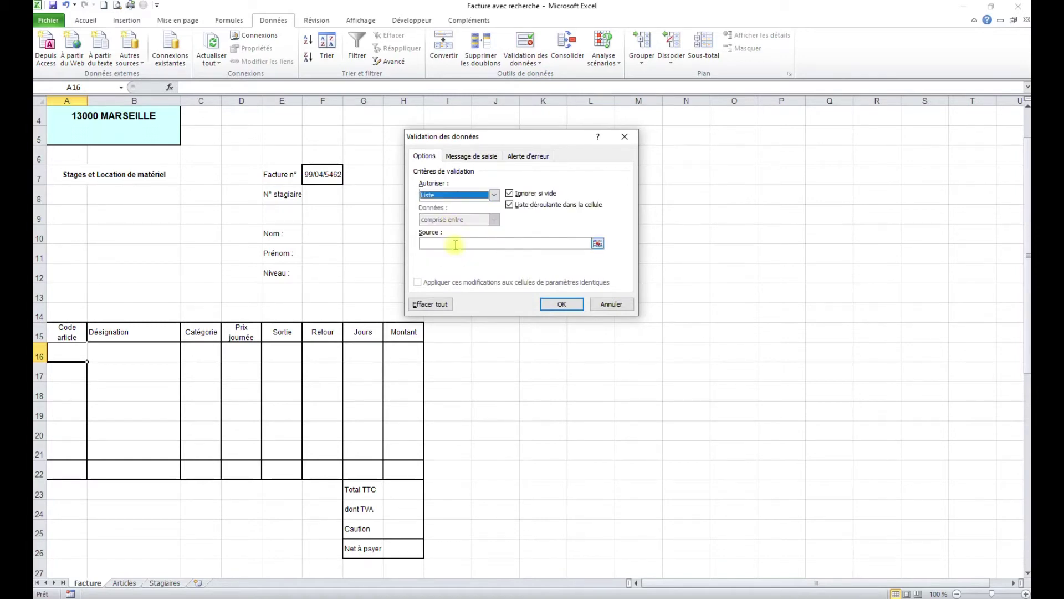
pyautogui.click(434, 244)
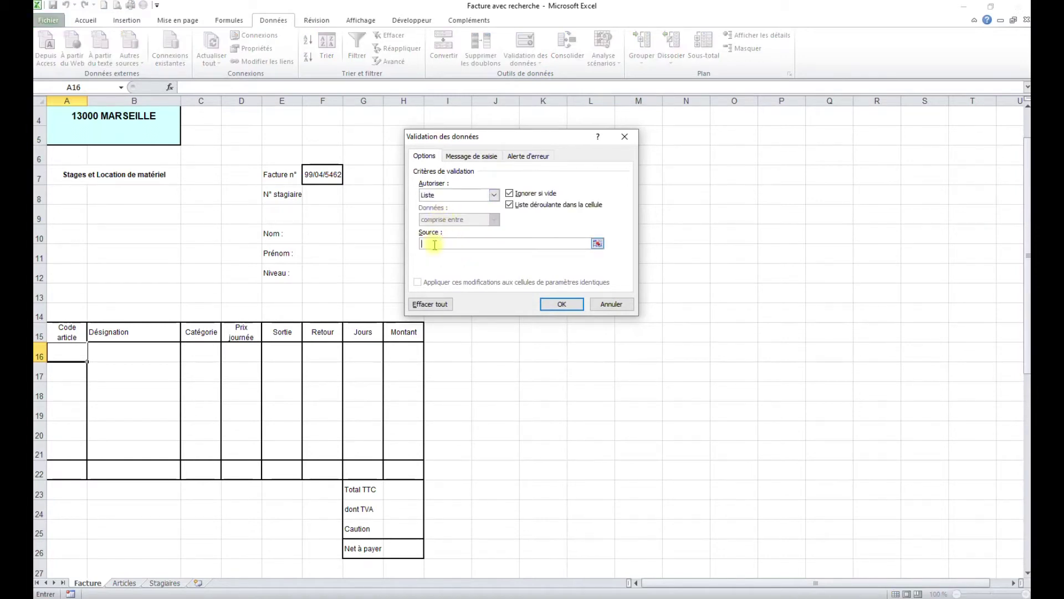
pyautogui.press('F3')
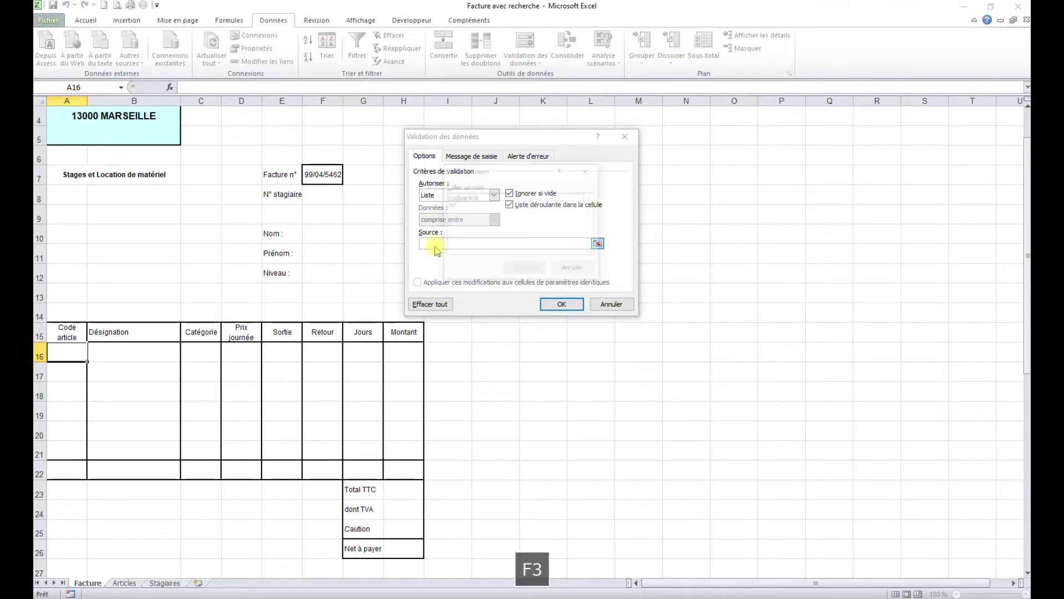
pyautogui.click(465, 197)
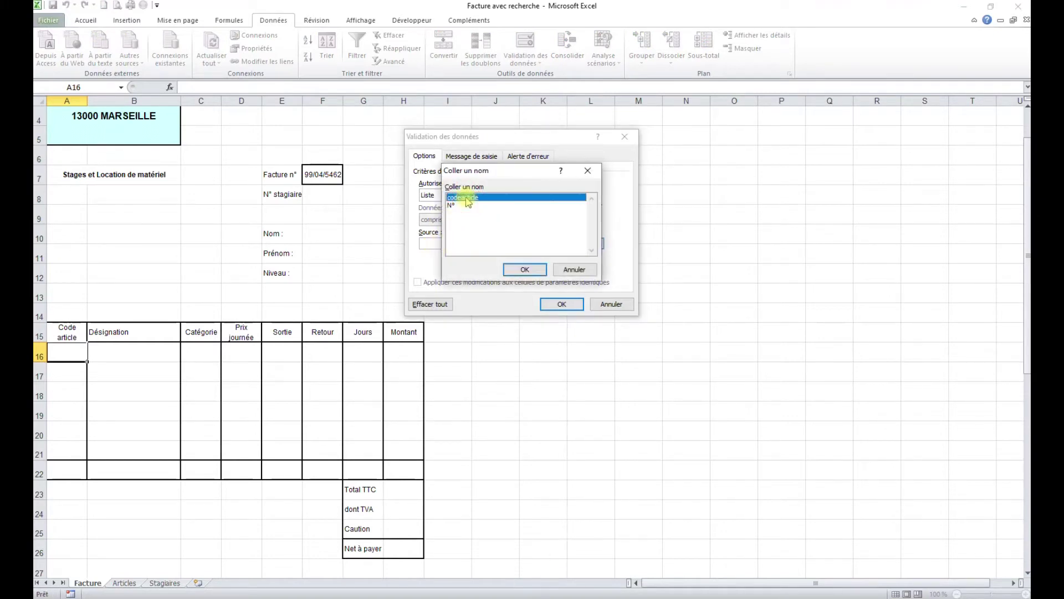
pyautogui.click(525, 269)
pyautogui.click(561, 304)
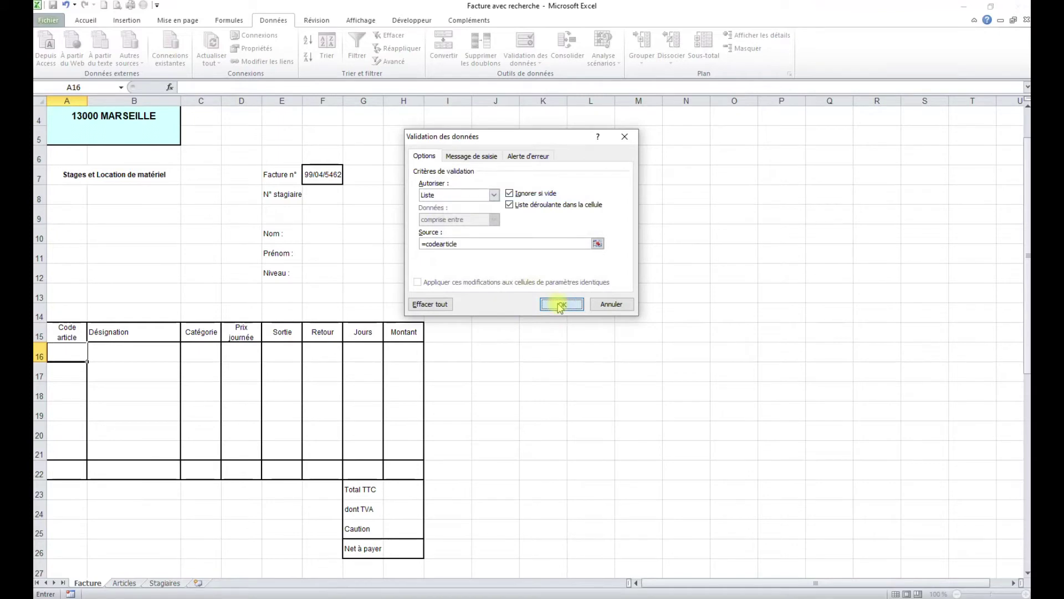
# - Test A16's article code list and highlight the B16:D16 and F10:F12 lookup cells
pyautogui.click(92, 357)
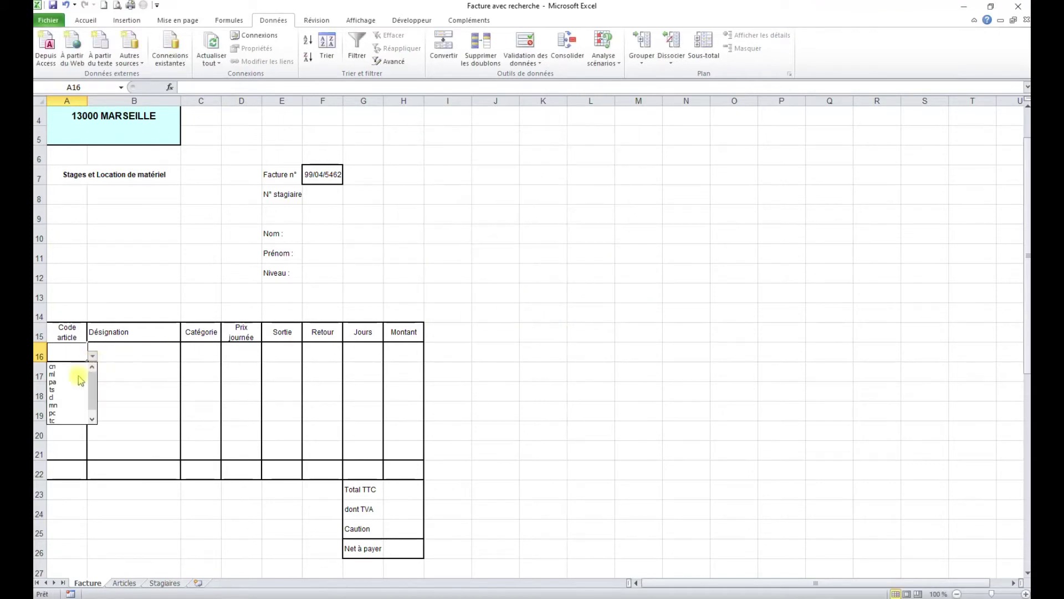
pyautogui.click(117, 354)
pyautogui.click(114, 349)
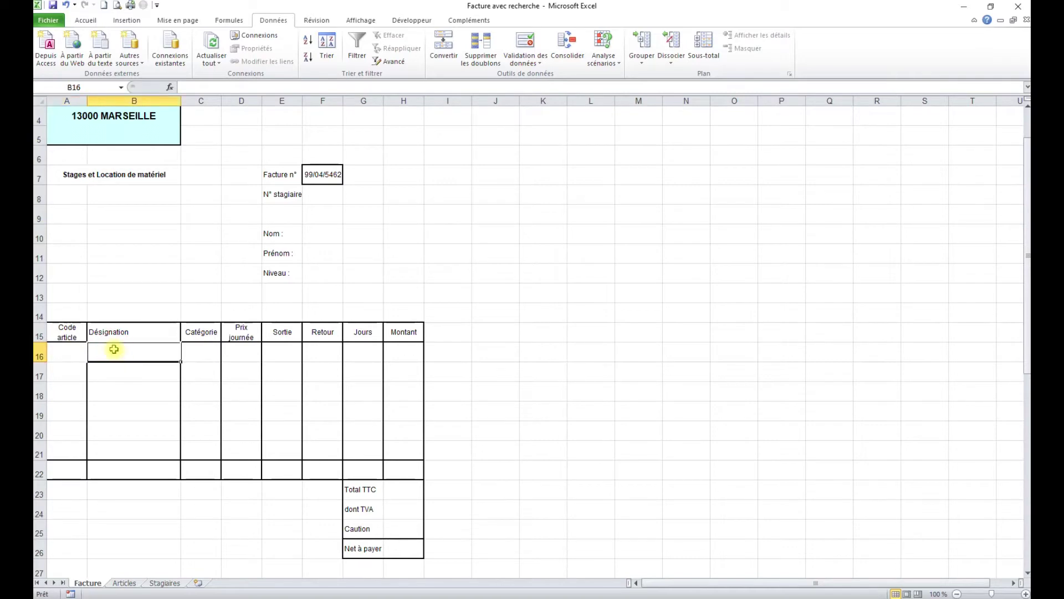
pyautogui.moveTo(113, 349); pyautogui.dragTo(241, 352)
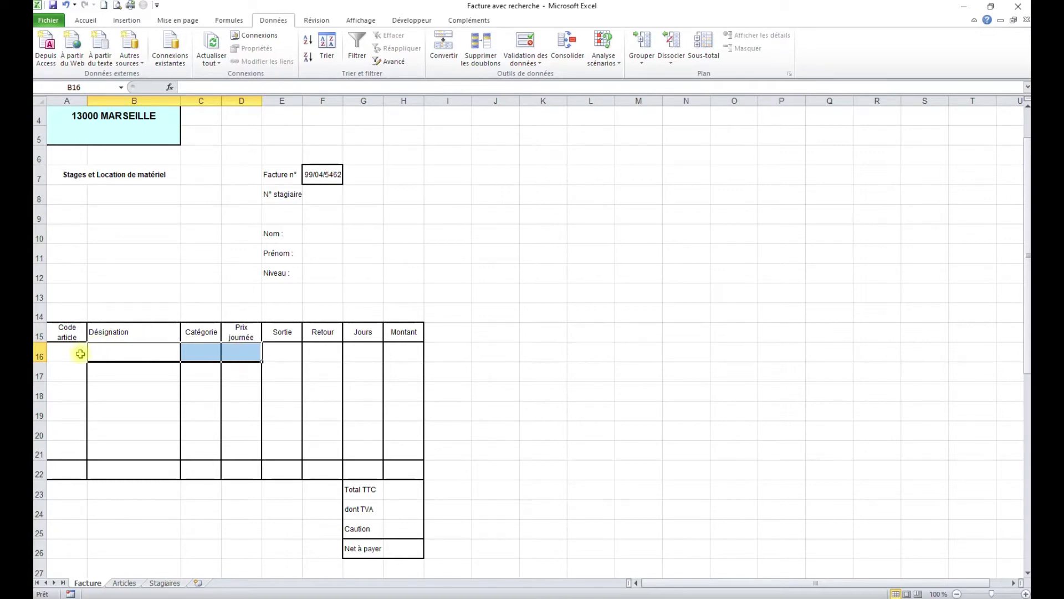
pyautogui.moveTo(318, 234); pyautogui.dragTo(323, 270)
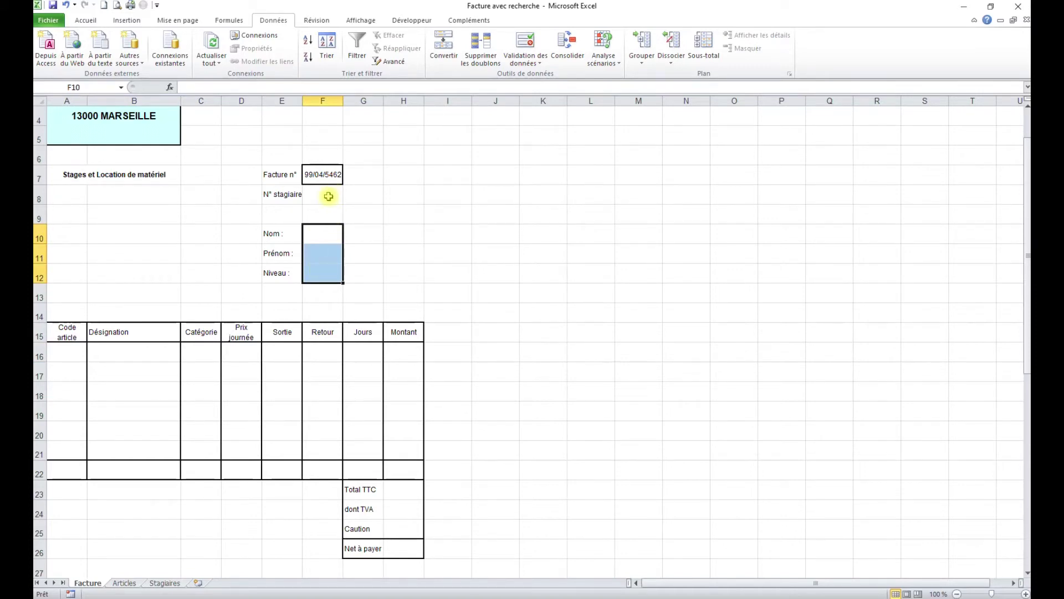
pyautogui.click(390, 234)
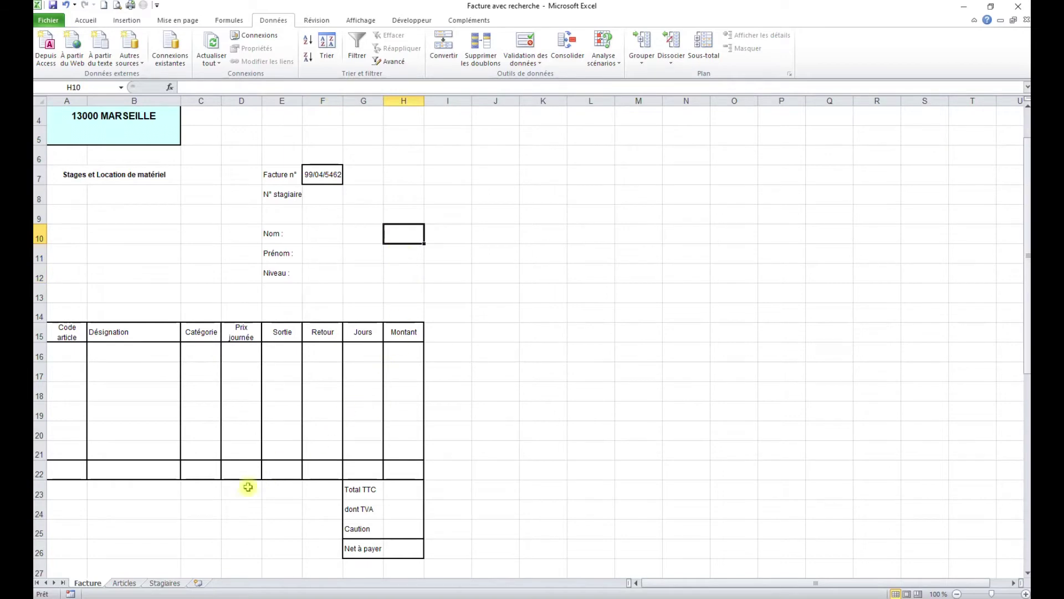
pyautogui.click(124, 583)
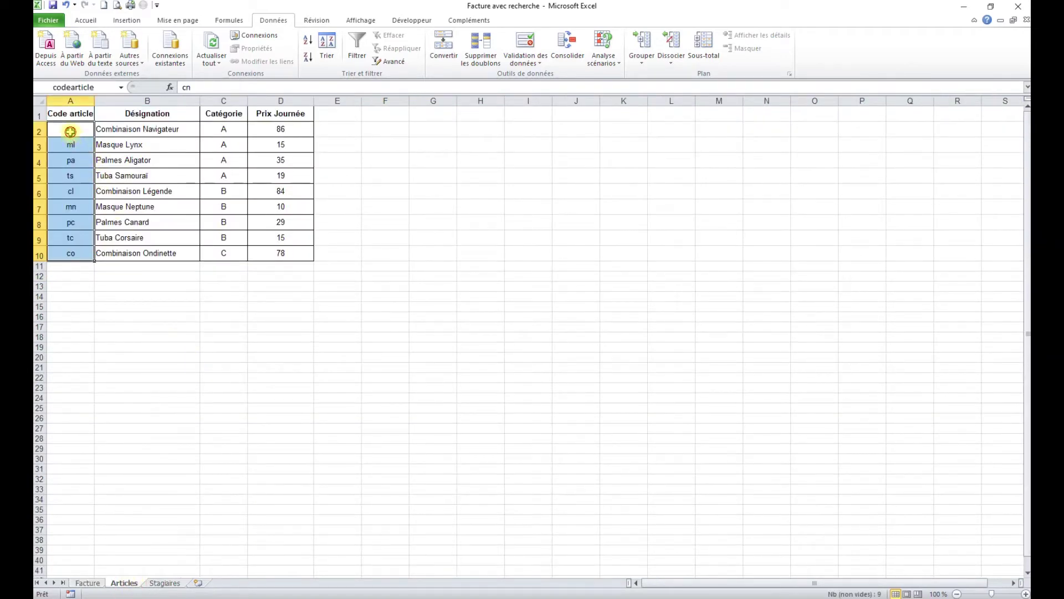
# - Name the article table Articles!A2:D10 as articles
pyautogui.moveTo(70, 131); pyautogui.dragTo(283, 252)
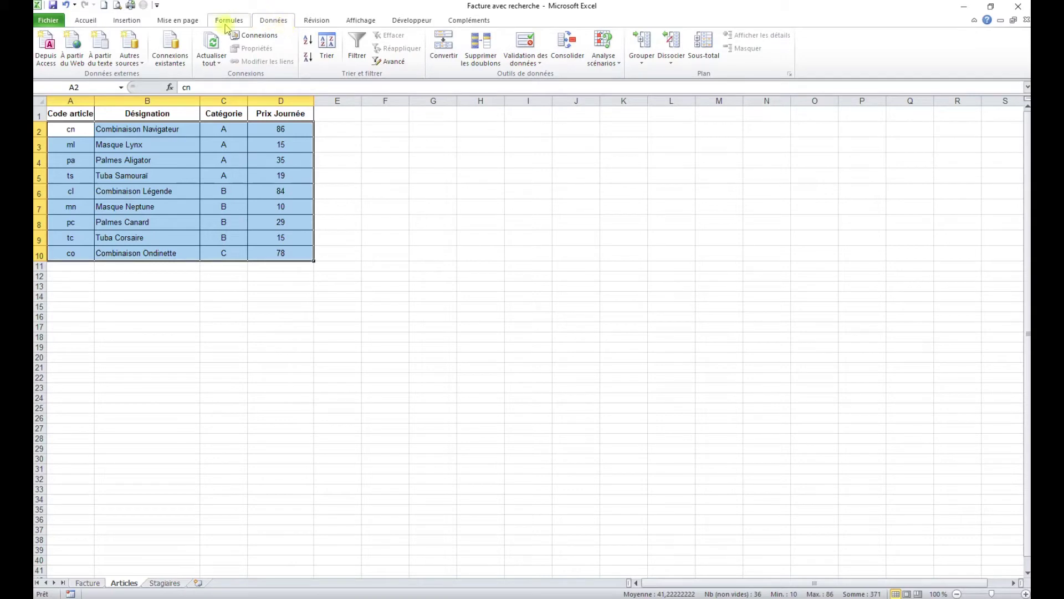
pyautogui.click(229, 23)
pyautogui.click(491, 35)
pyautogui.write('articles')
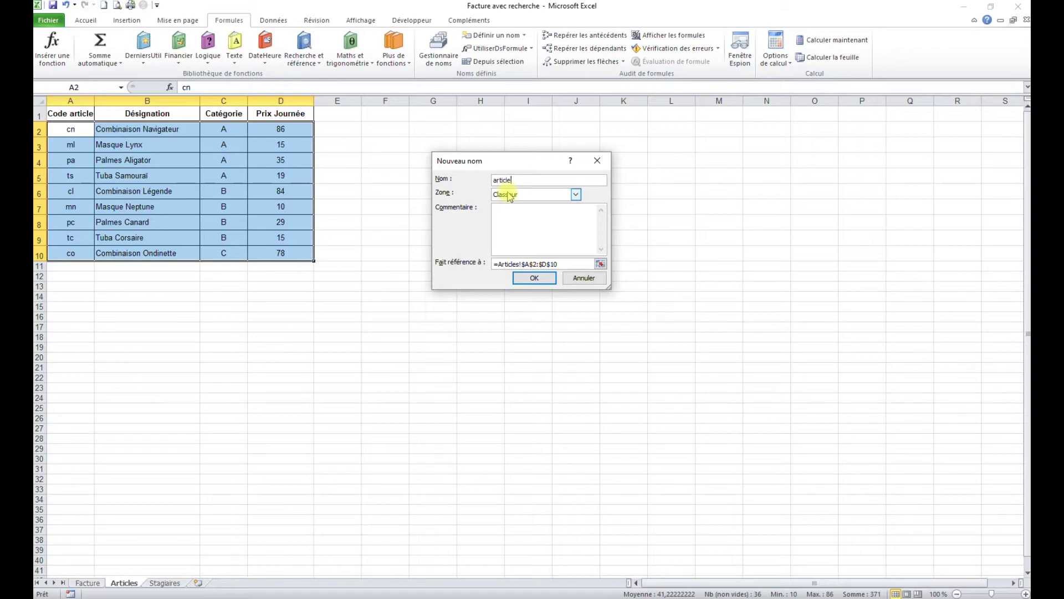
pyautogui.click(536, 281)
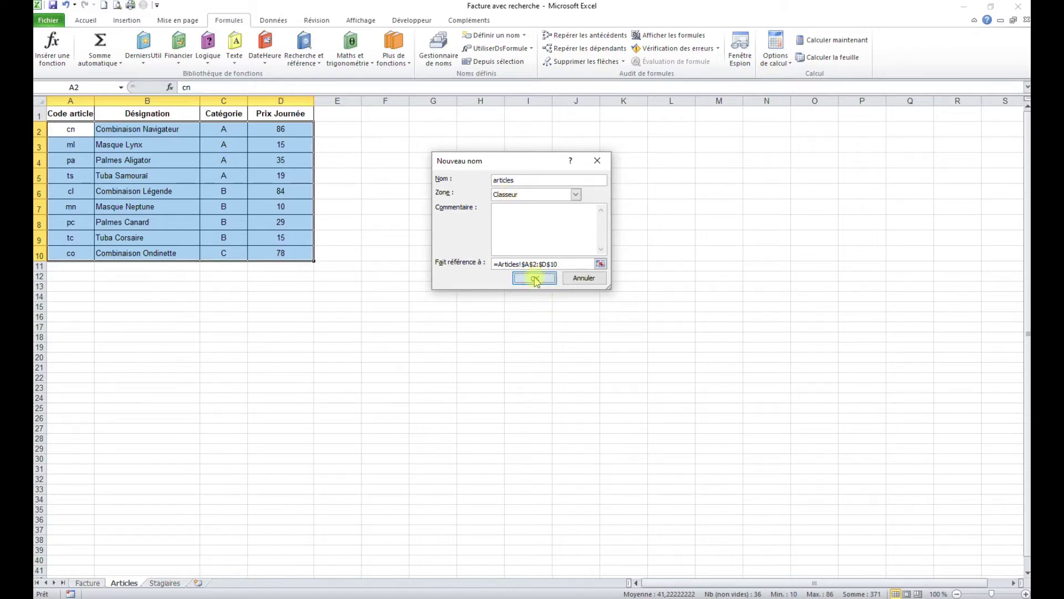
# - Select the trainee table A2:F9 on the Stagiaires sheet
pyautogui.click(166, 583)
pyautogui.click(197, 227)
pyautogui.moveTo(69, 129)
pyautogui.mouseDown()
pyautogui.moveTo(304, 169)
pyautogui.moveTo(316, 237)
pyautogui.mouseUp()
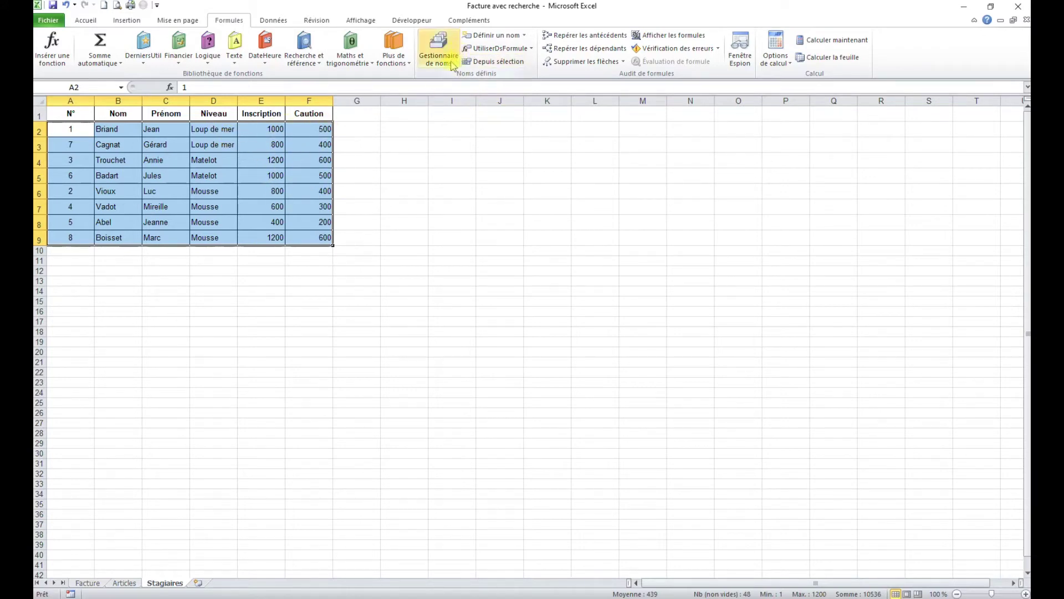
# - Name the selected table Stagiaires!A2:F9 as stagiaires and return to Facture
pyautogui.click(490, 36)
pyautogui.write('stagiaires')
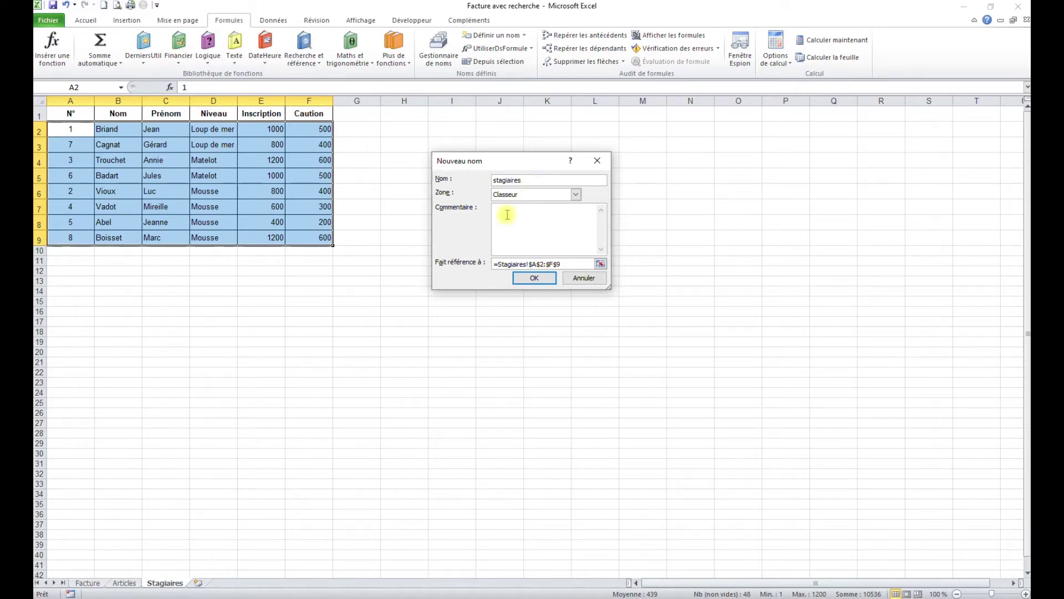
pyautogui.click(534, 278)
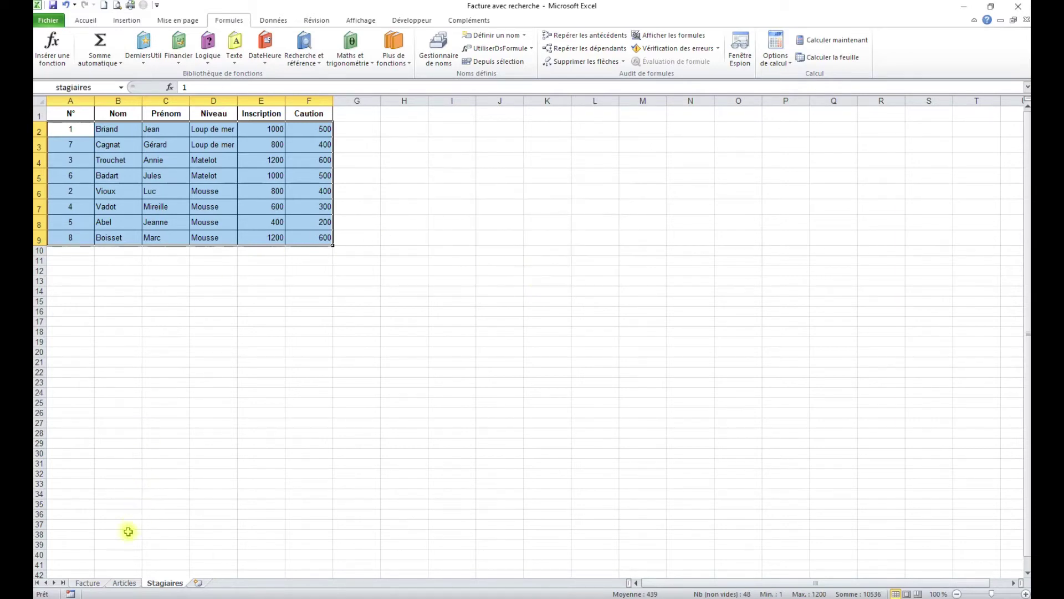
pyautogui.click(87, 583)
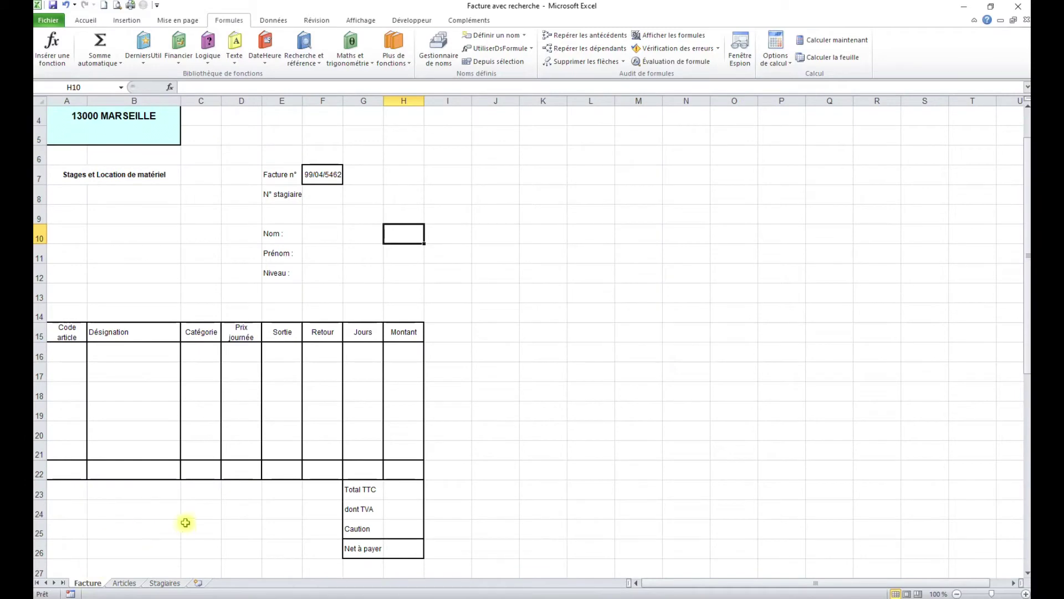
pyautogui.click(325, 234)
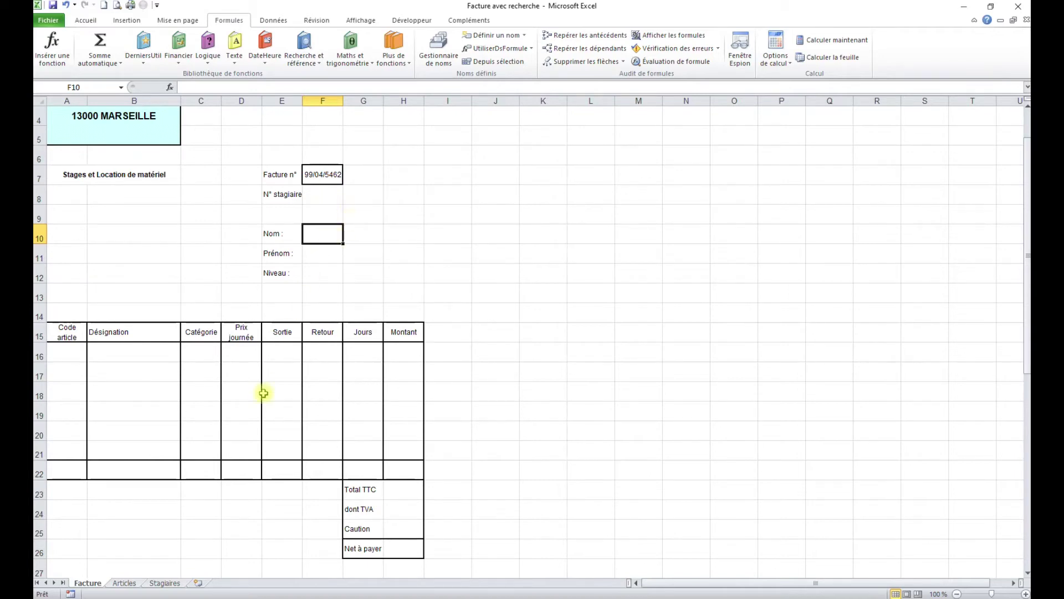
pyautogui.click(166, 582)
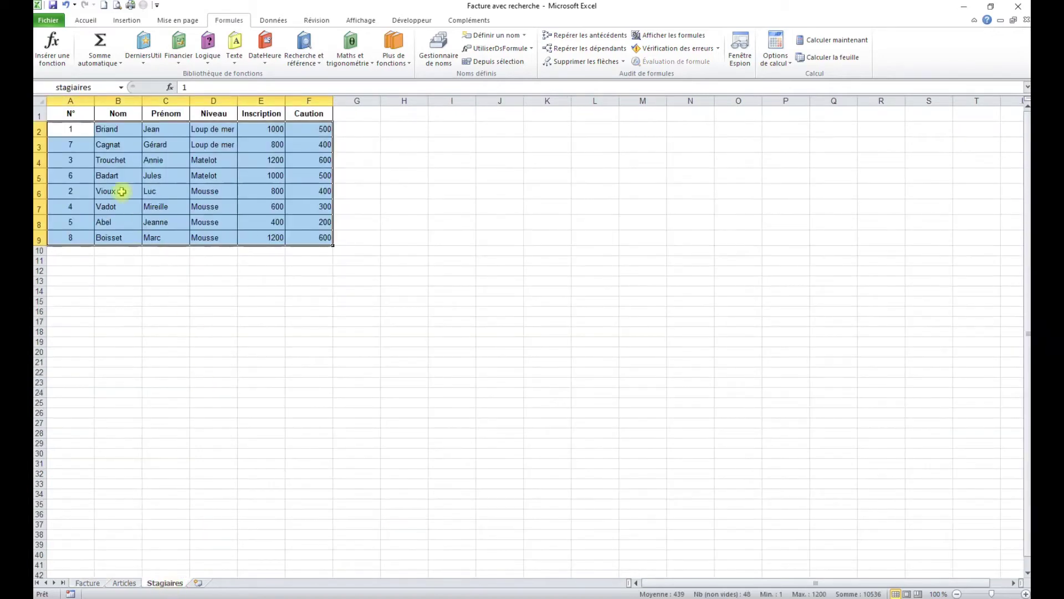
pyautogui.moveTo(112, 135); pyautogui.dragTo(115, 235)
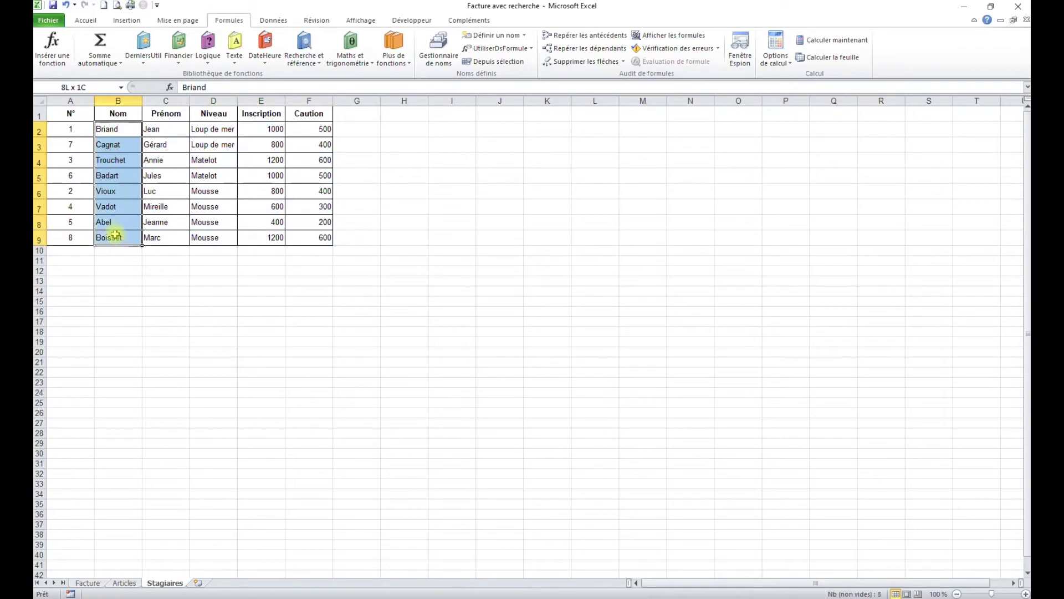
pyautogui.moveTo(162, 128); pyautogui.dragTo(157, 237)
pyautogui.moveTo(211, 133); pyautogui.dragTo(204, 237)
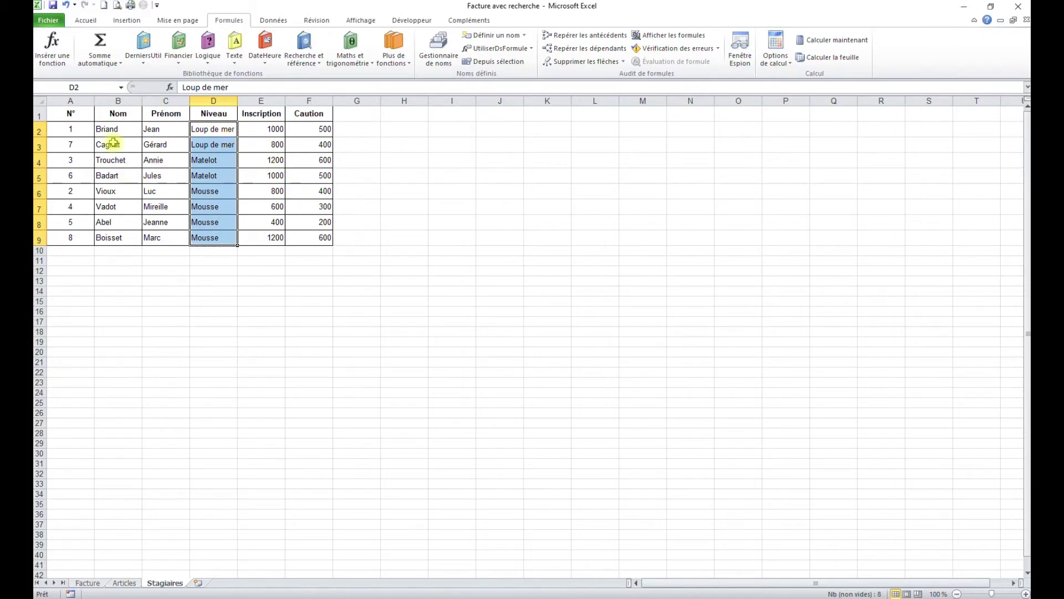
pyautogui.moveTo(108, 129); pyautogui.dragTo(120, 236)
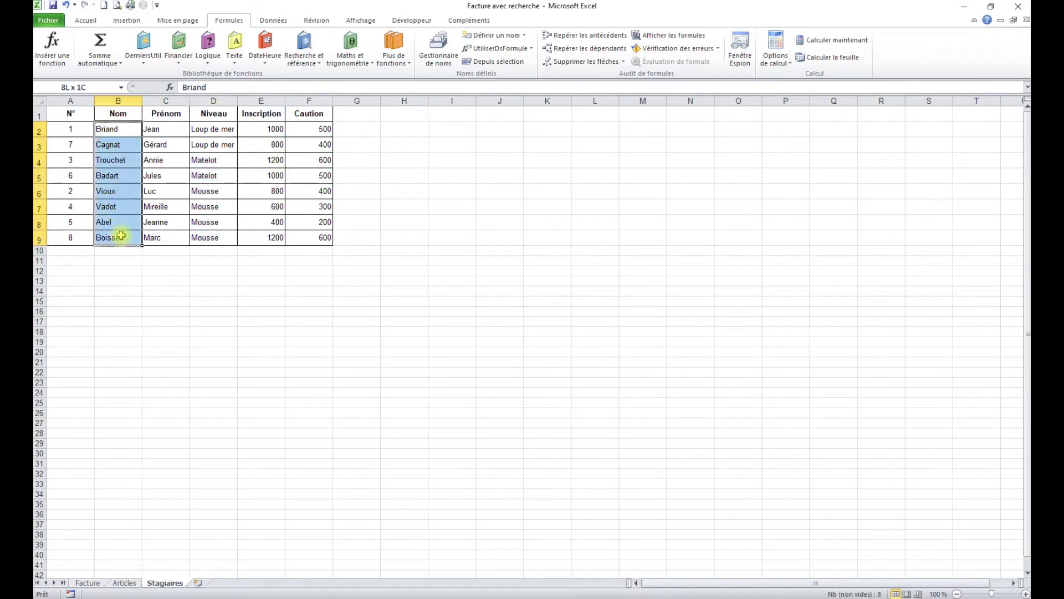
pyautogui.click(89, 582)
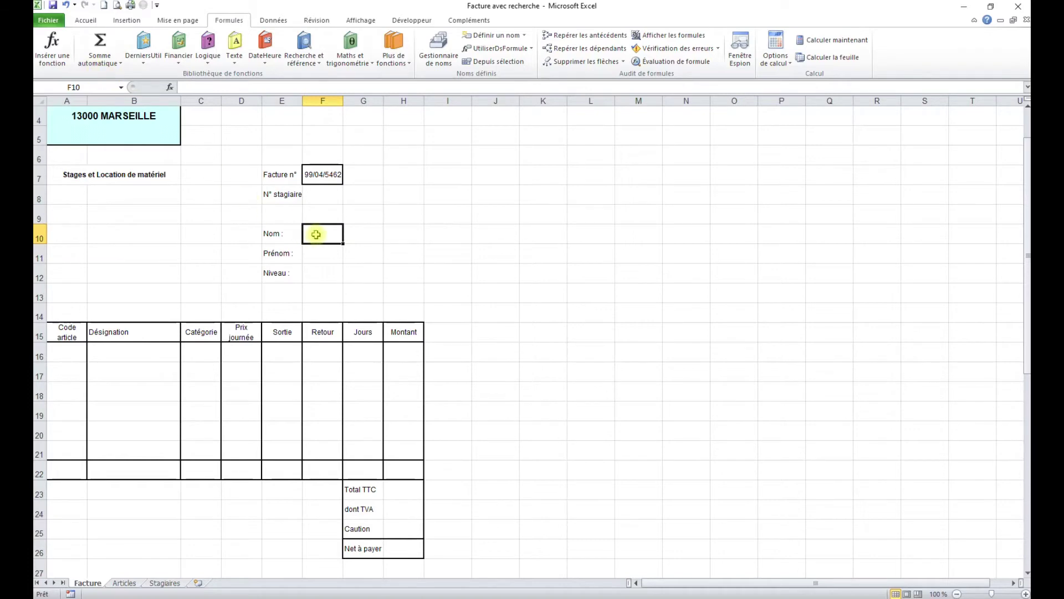
# - Insert a RECHERCHEV function into the Nom cell F10
pyautogui.click(233, 22)
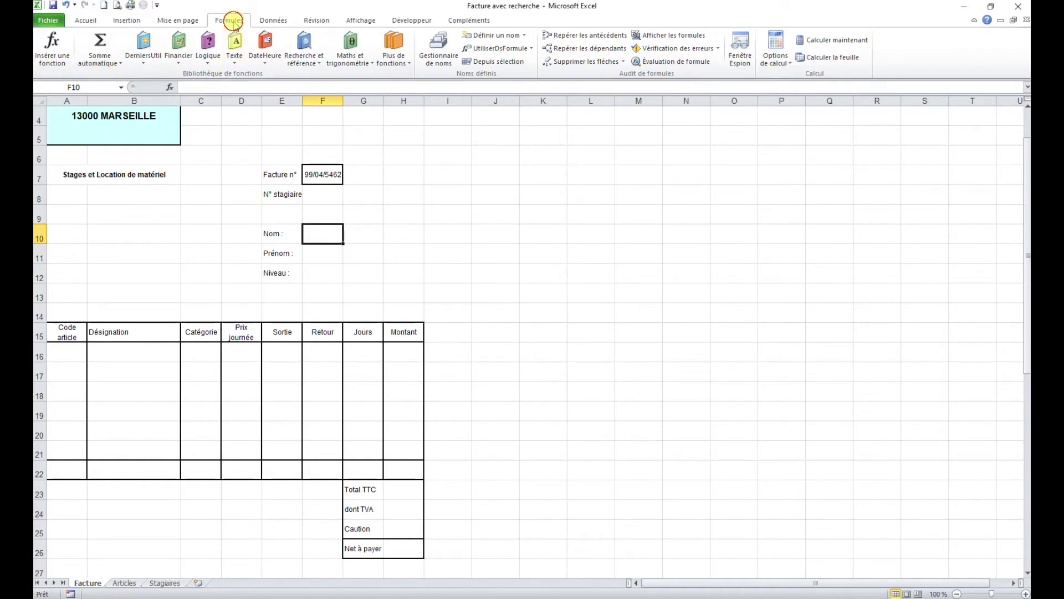
pyautogui.click(56, 54)
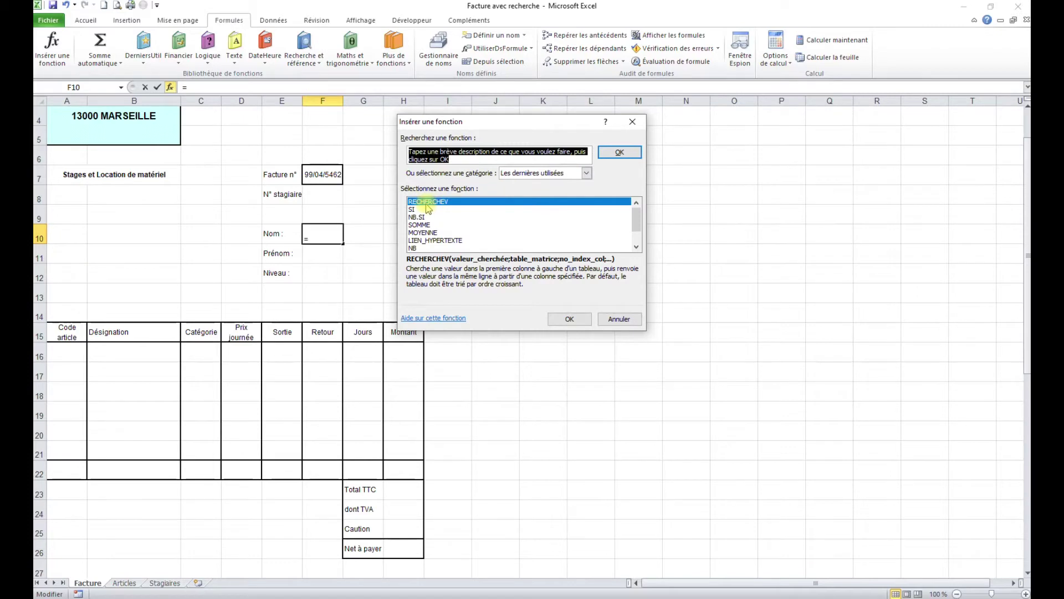
pyautogui.click(571, 320)
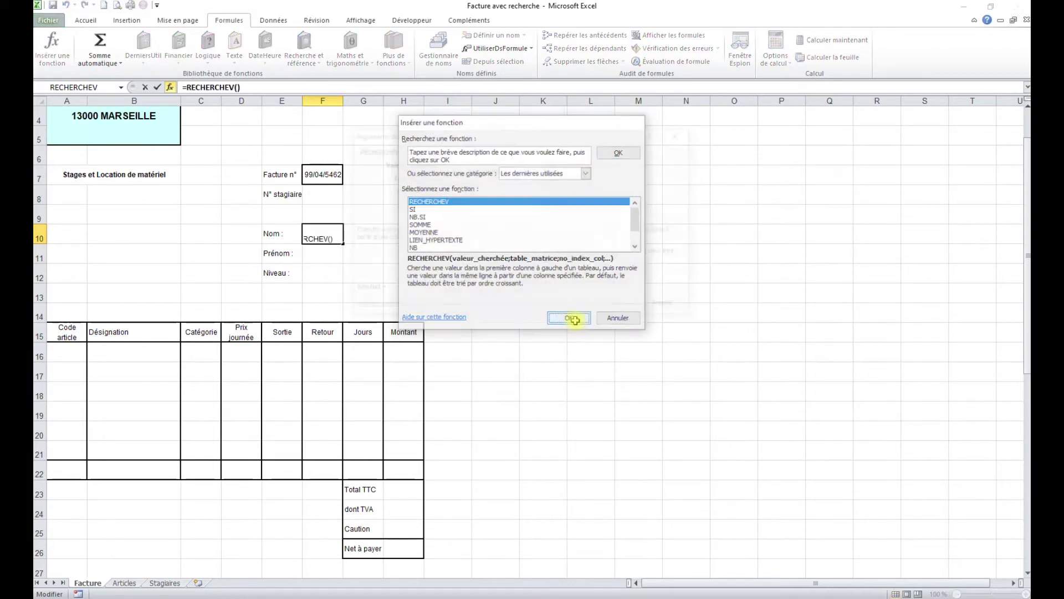
pyautogui.moveTo(470, 136); pyautogui.dragTo(502, 133)
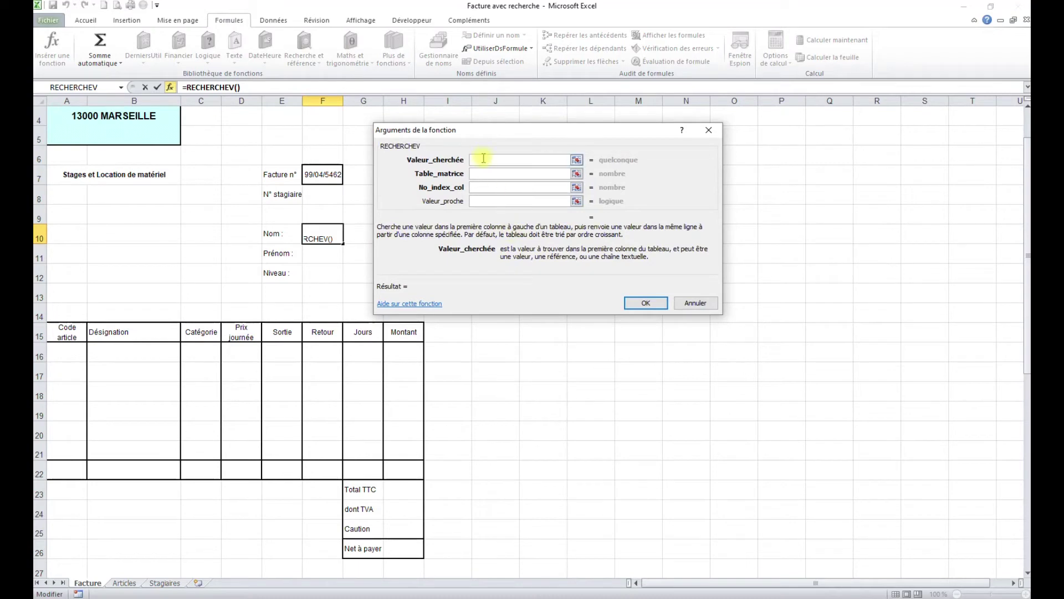
# - Fill the RECHERCHEV arguments with $F$8, stagiaires, column 2 and FAUX, and confirm
pyautogui.click(325, 195)
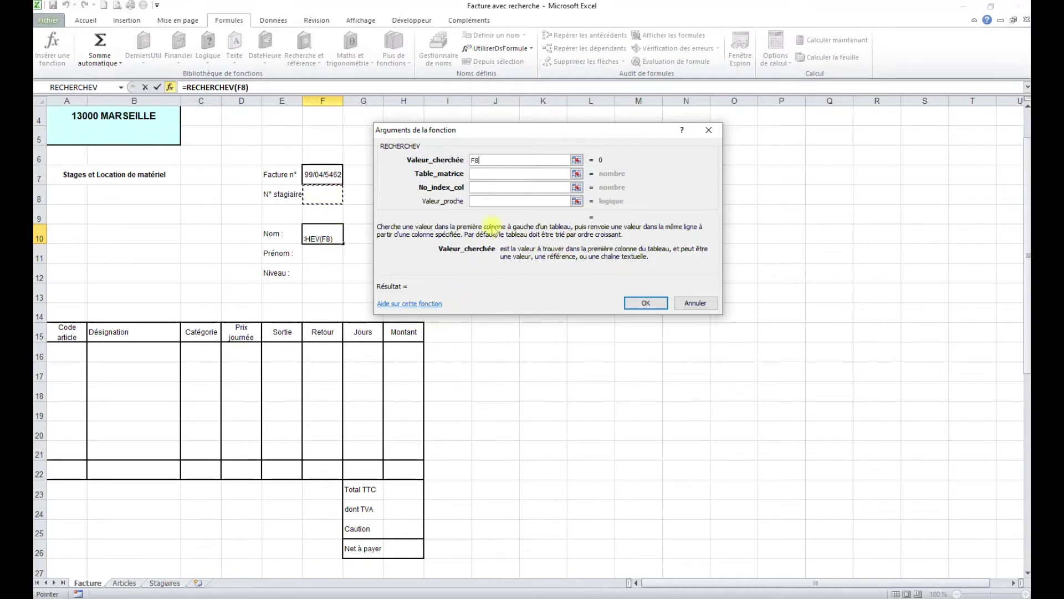
pyautogui.click(490, 174)
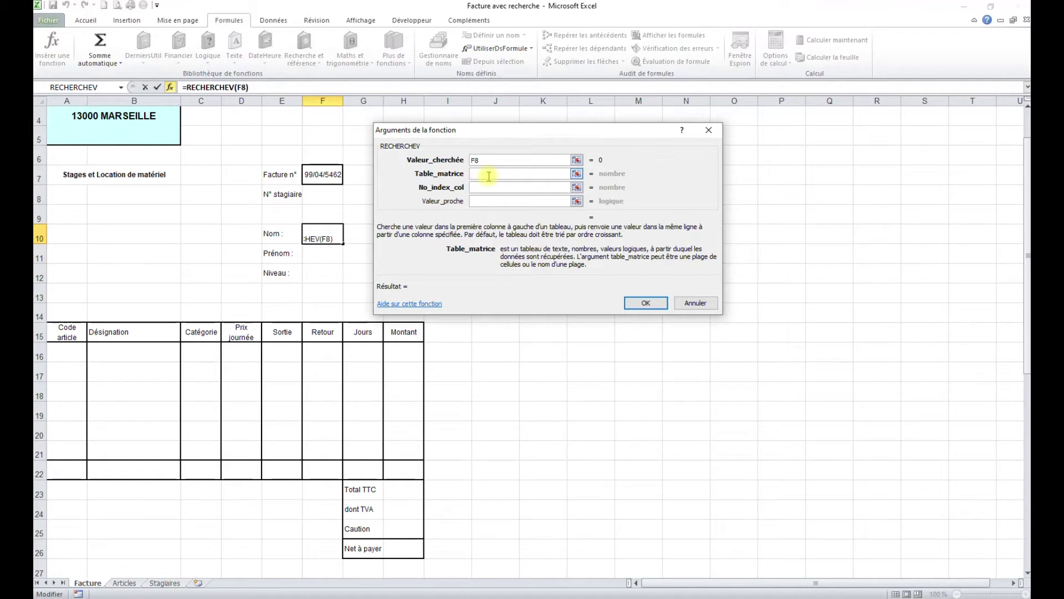
pyautogui.press('F3')
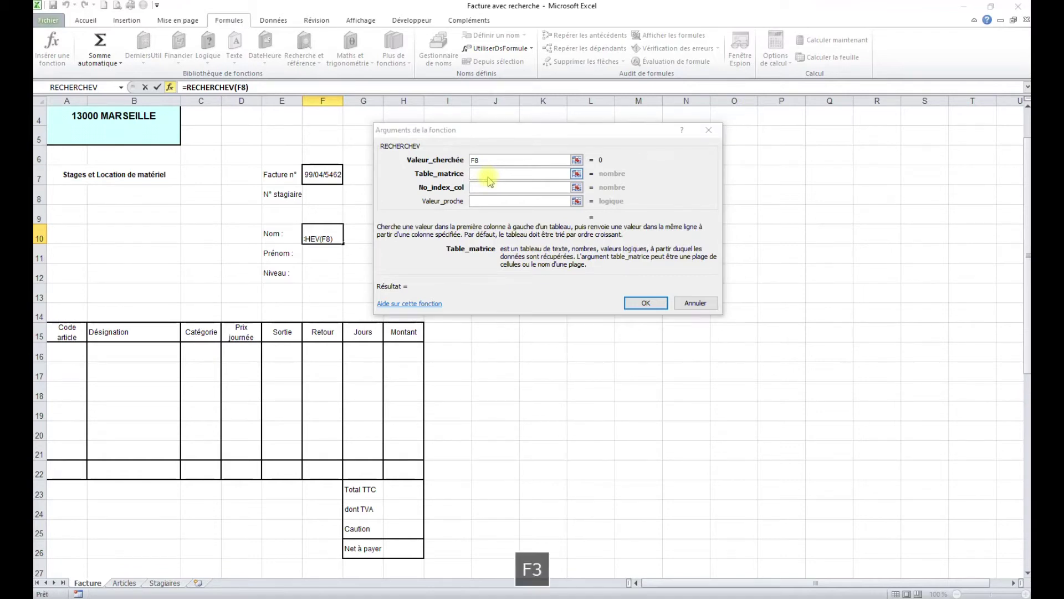
pyautogui.click(460, 221)
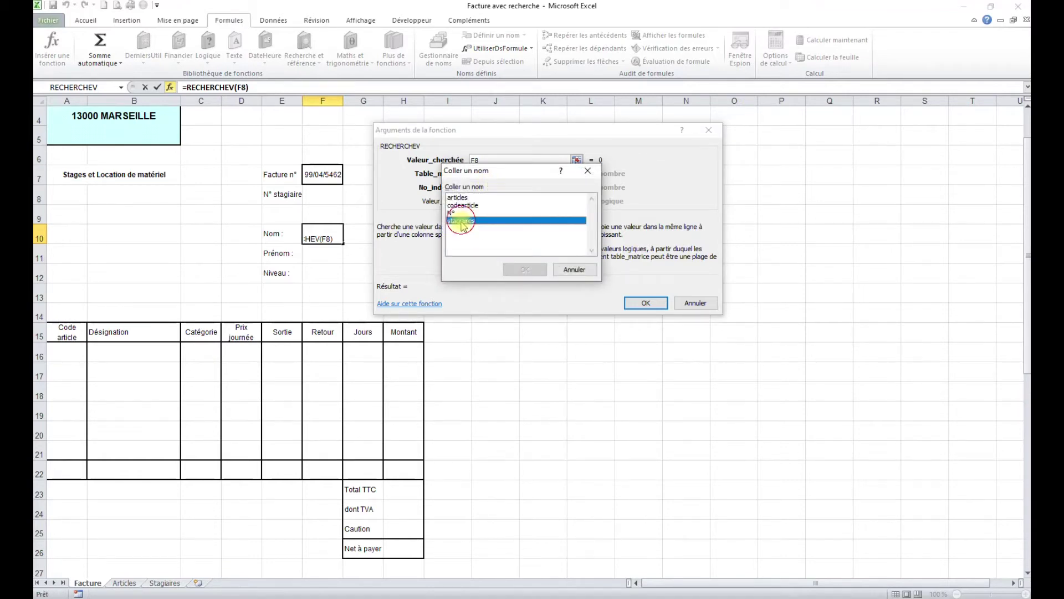
pyautogui.click(525, 270)
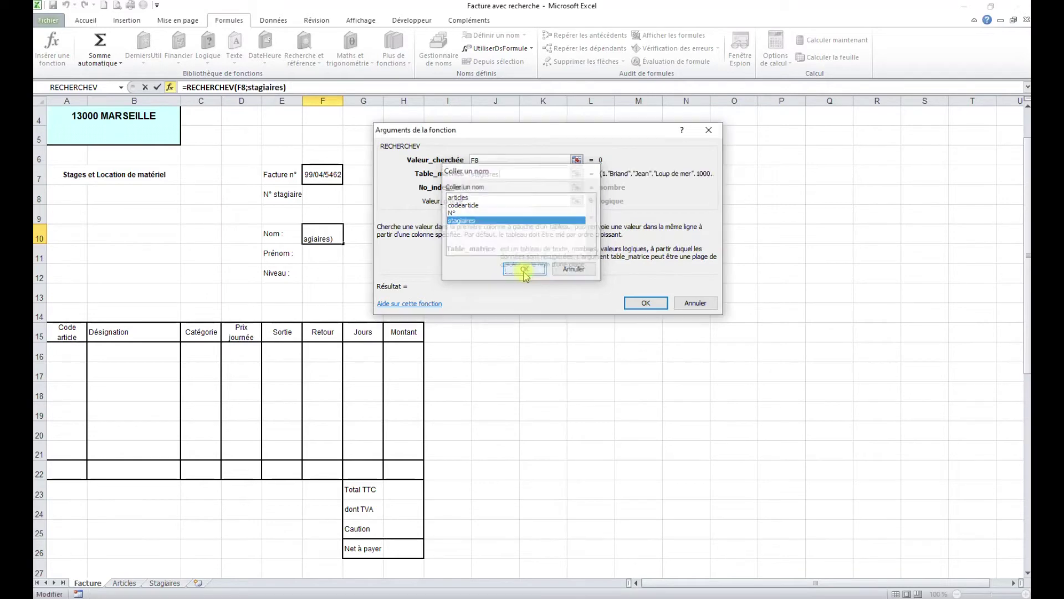
pyautogui.click(487, 188)
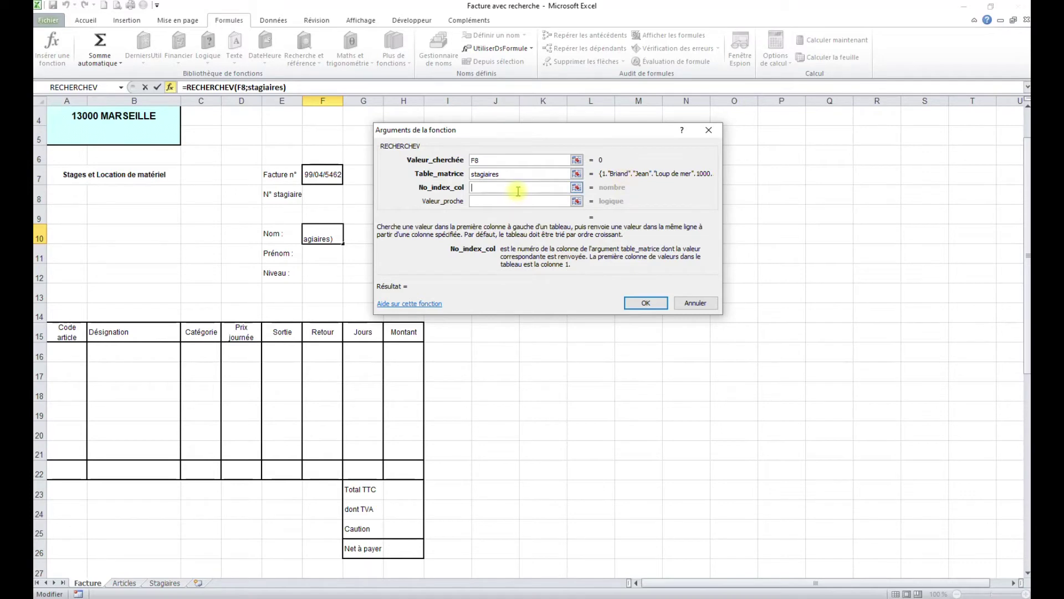
pyautogui.write('2')
pyautogui.click(512, 201)
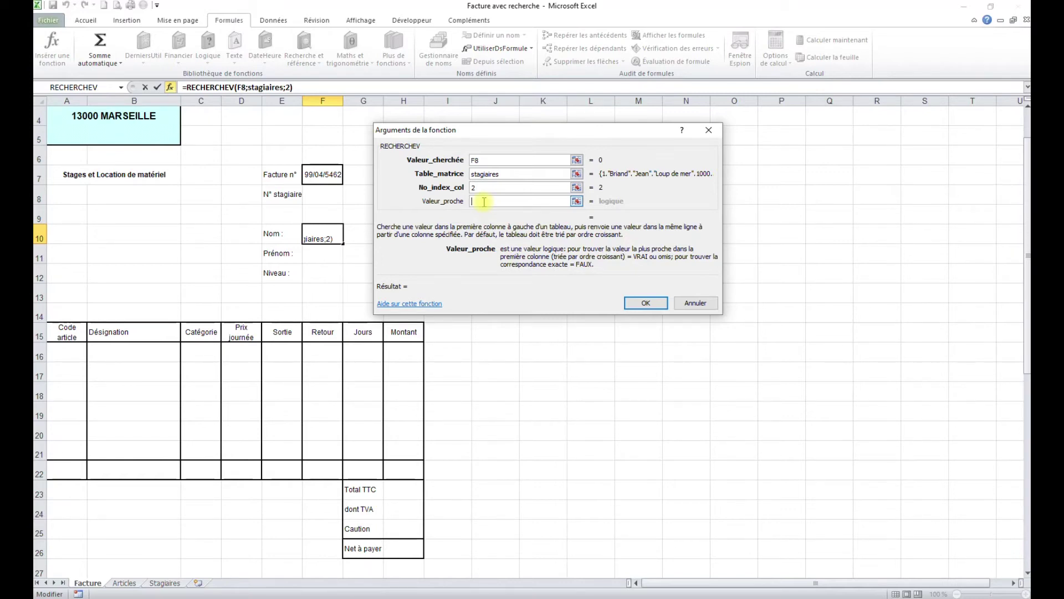
pyautogui.write('faux')
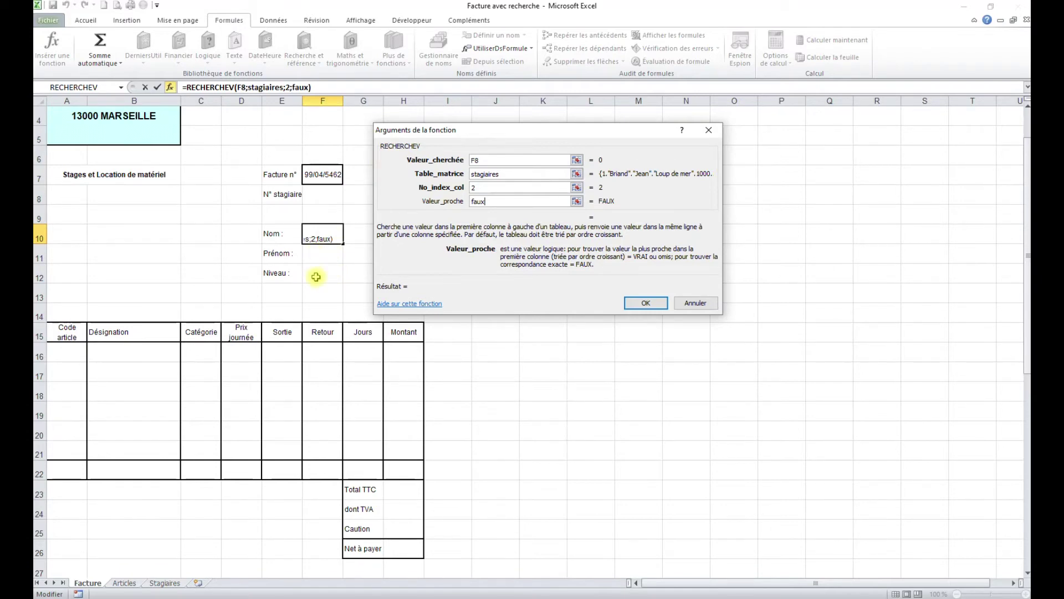
pyautogui.click(475, 159)
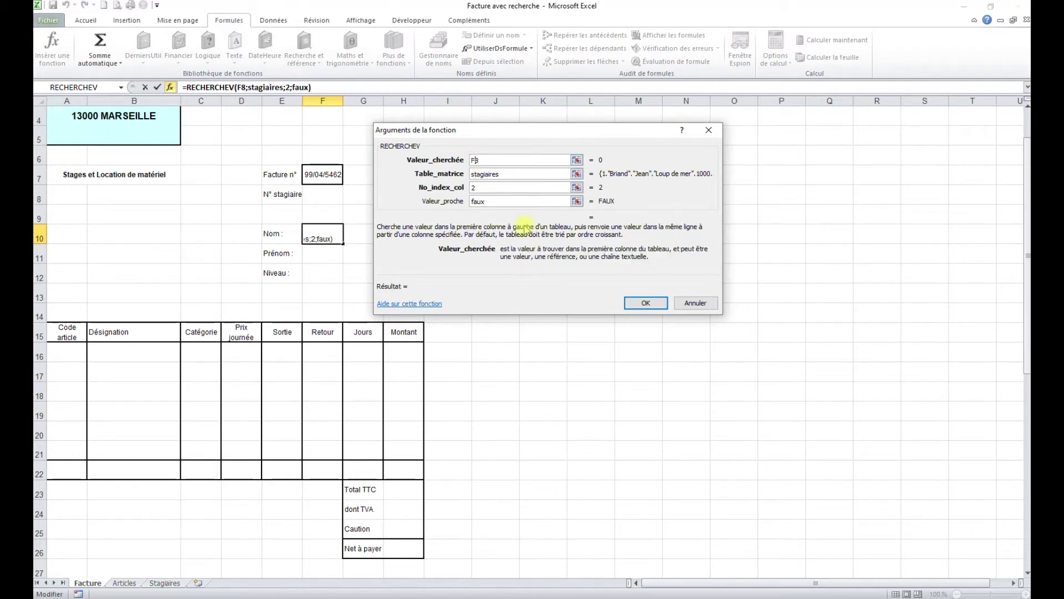
pyautogui.press('F4')
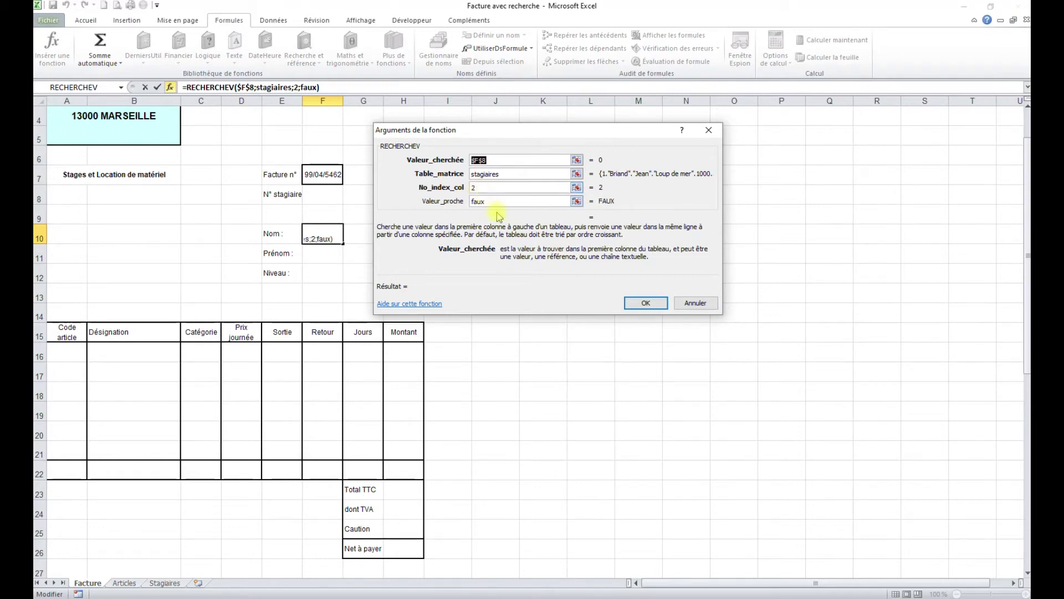
pyautogui.click(656, 308)
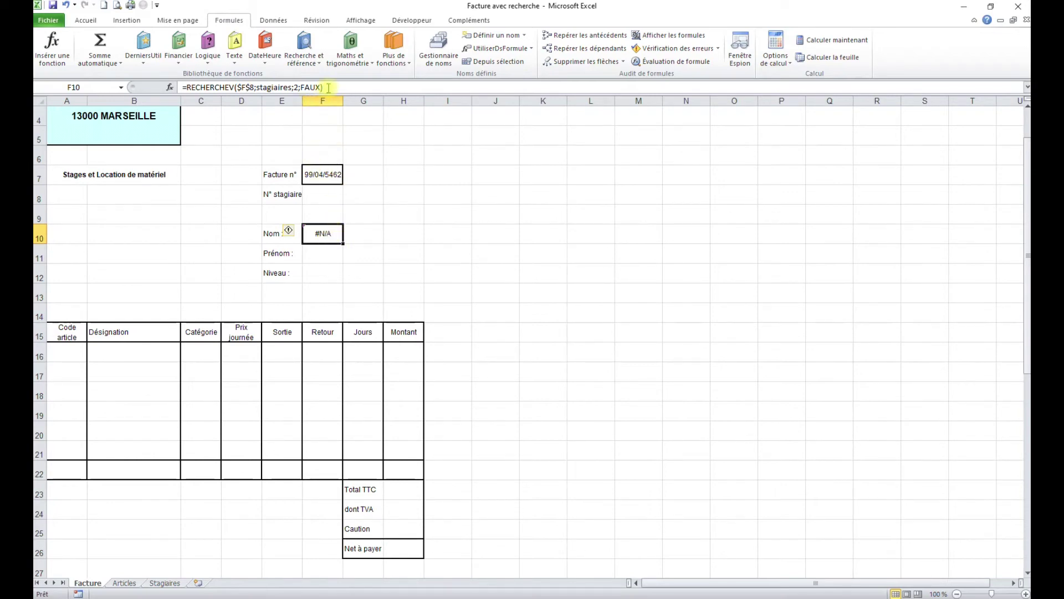
# - Cancel the formula edit and choose trainee number 3 in F8
pyautogui.moveTo(328, 87); pyautogui.dragTo(182, 87)
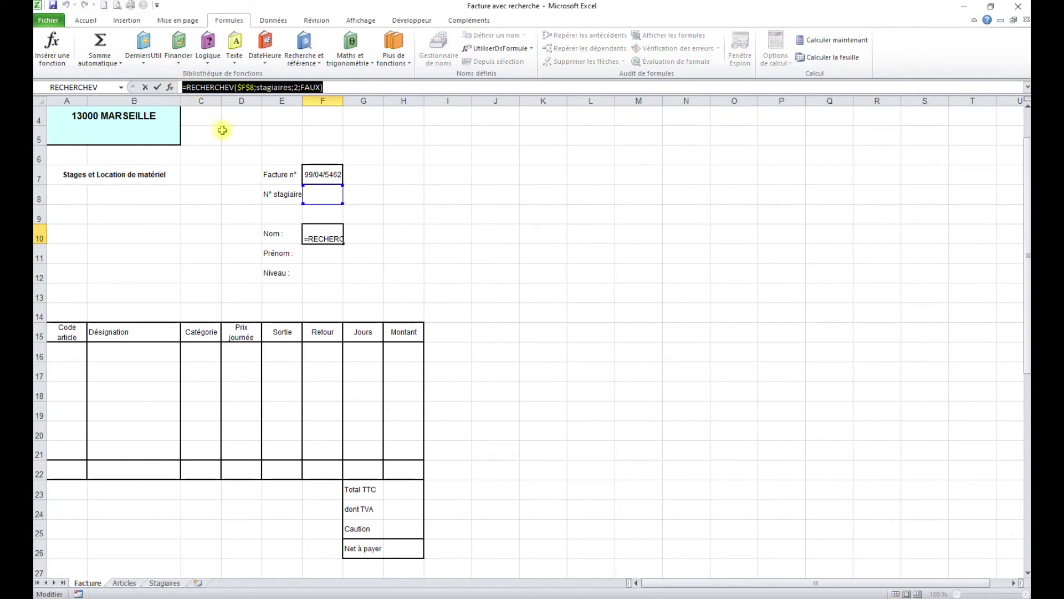
pyautogui.press('Escape')
pyautogui.click(321, 197)
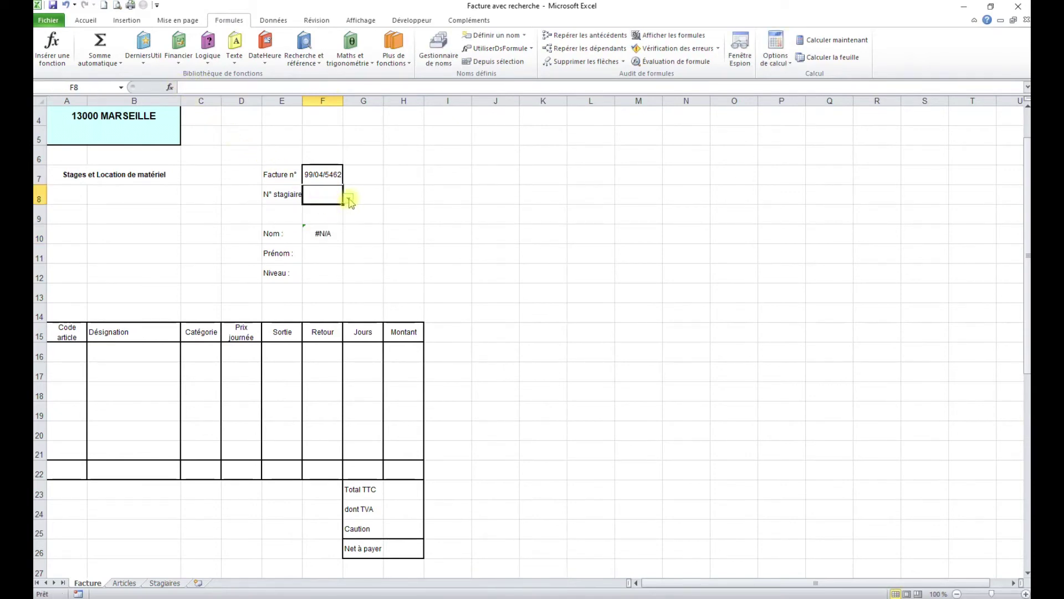
pyautogui.click(349, 198)
pyautogui.click(326, 224)
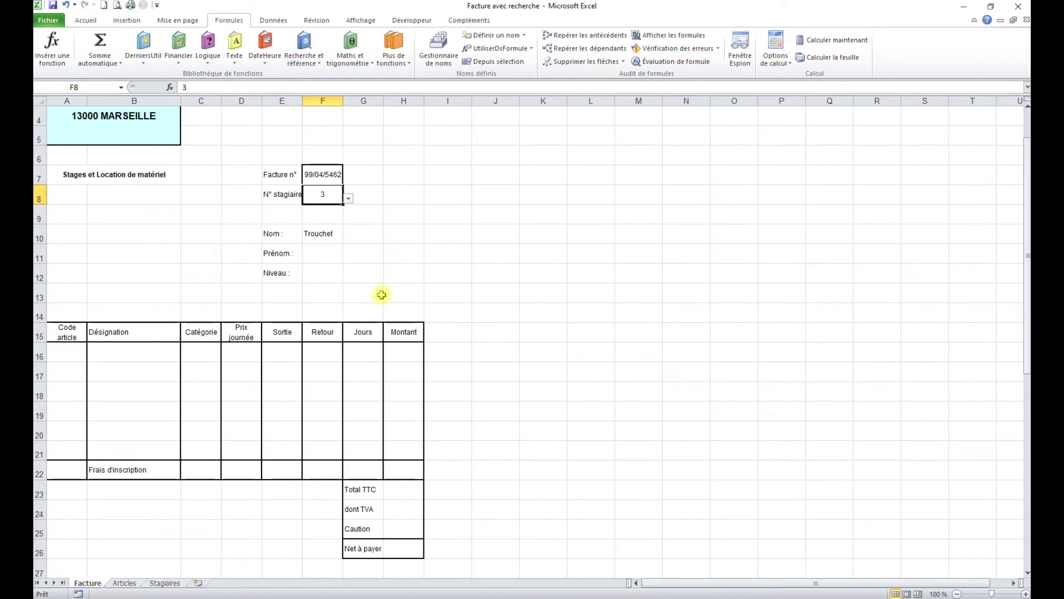
# - Copy the Nom lookup from F10 into F11 and F12, all showing Trouchet
pyautogui.click(330, 232)
pyautogui.moveTo(342, 243); pyautogui.dragTo(342, 284)
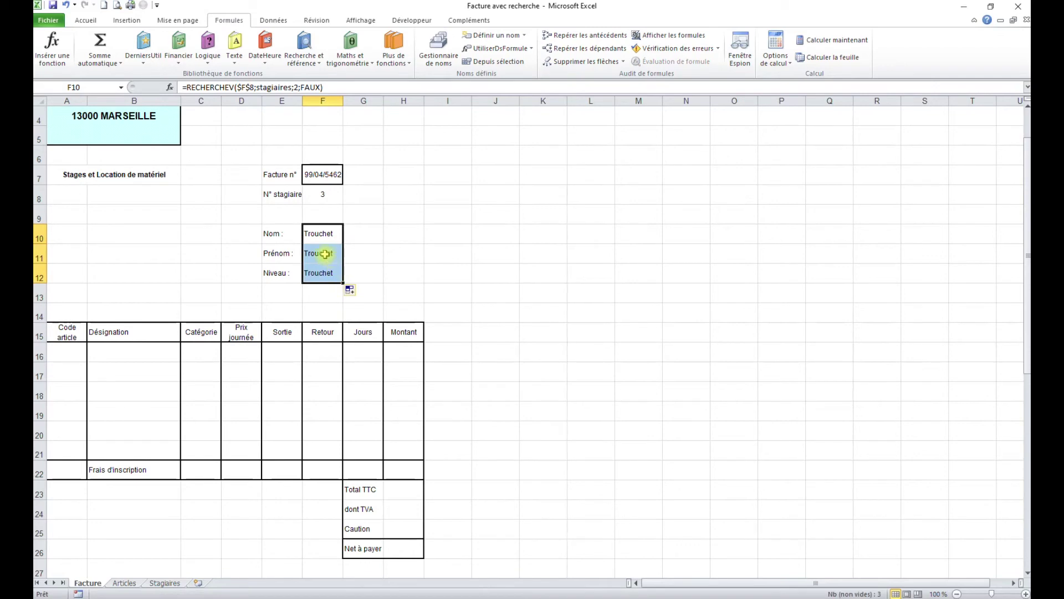
pyautogui.click(324, 231)
pyautogui.click(317, 250)
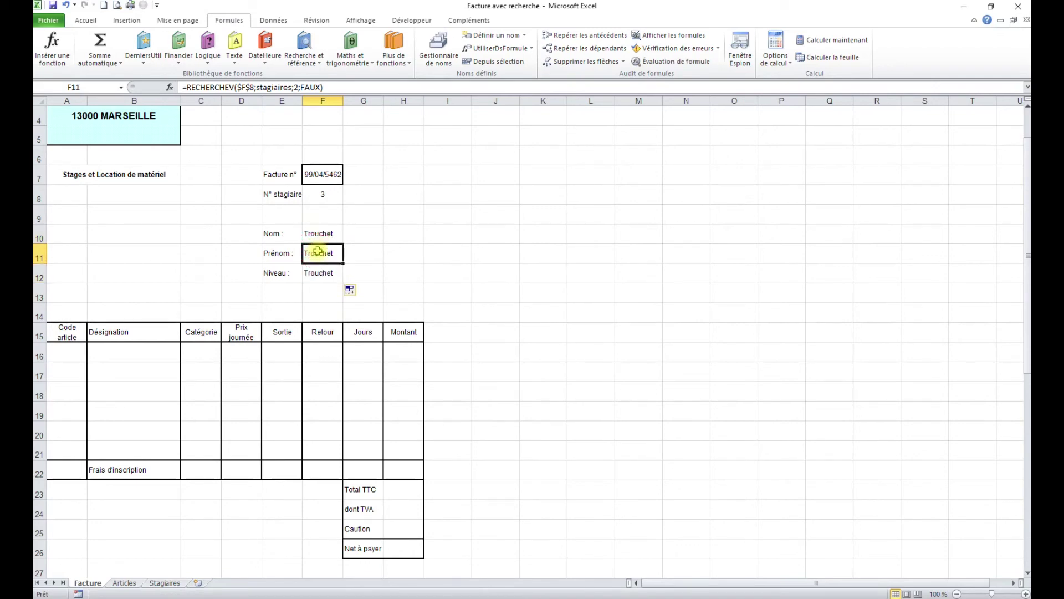
pyautogui.doubleClick(317, 251)
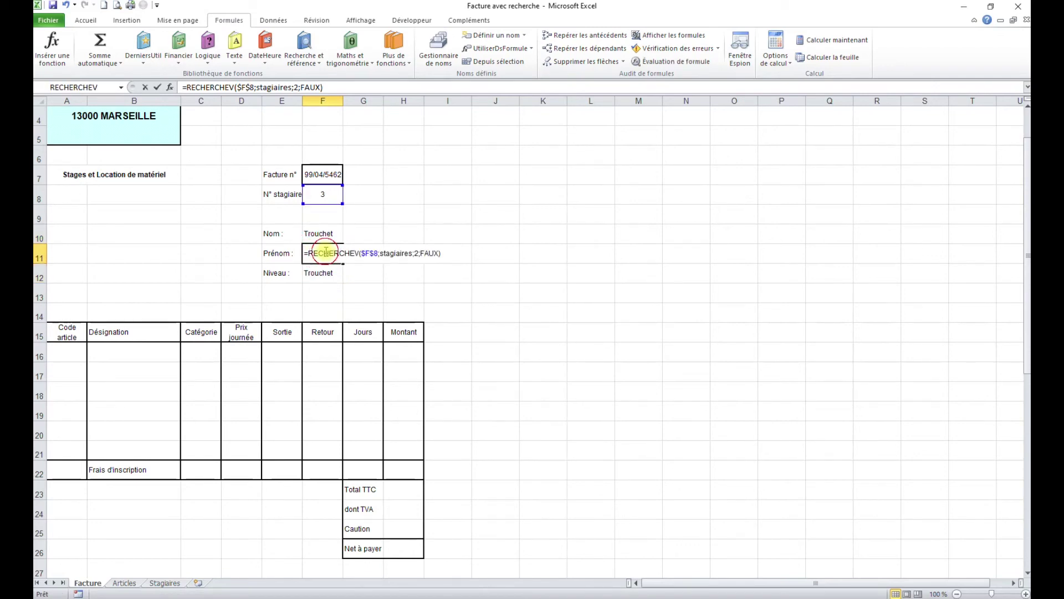
# - Change the column index in the F11 and F12 lookups so they show Annie and Matelot
pyautogui.doubleClick(416, 253)
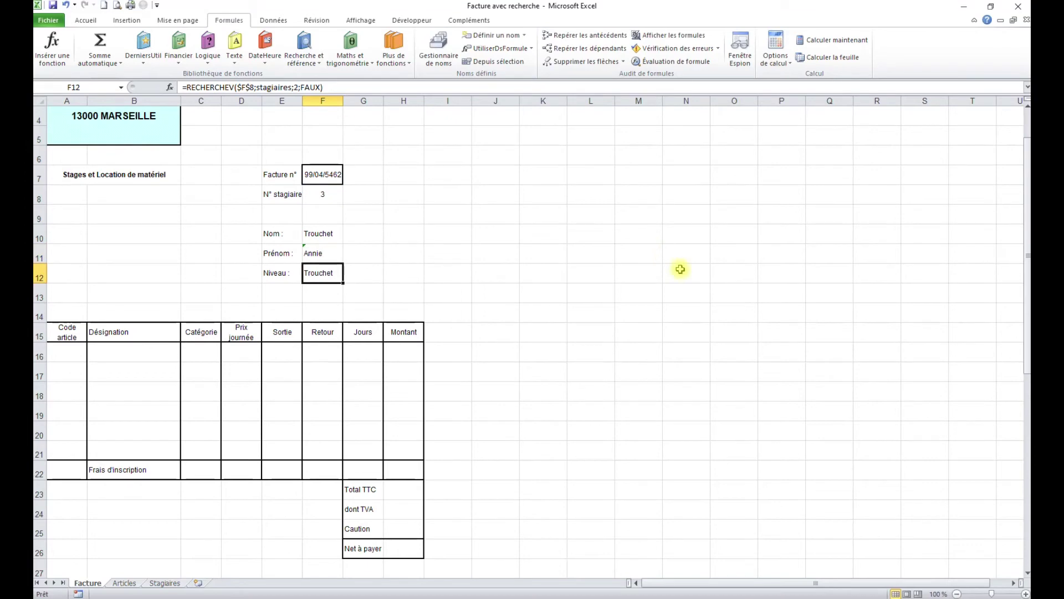
pyautogui.doubleClick(324, 273)
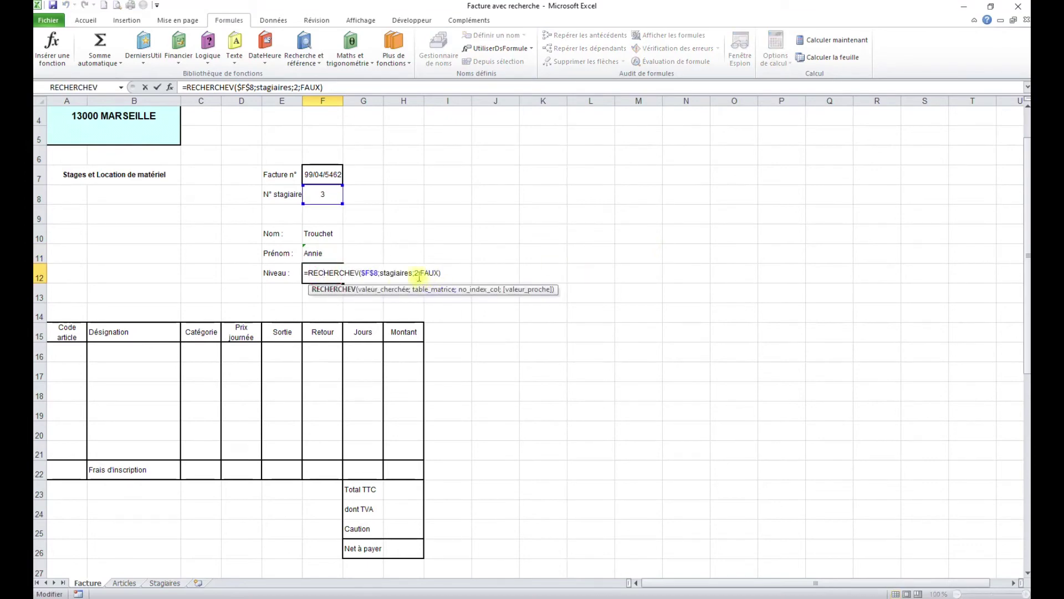
pyautogui.click(415, 273)
pyautogui.doubleClick(416, 273)
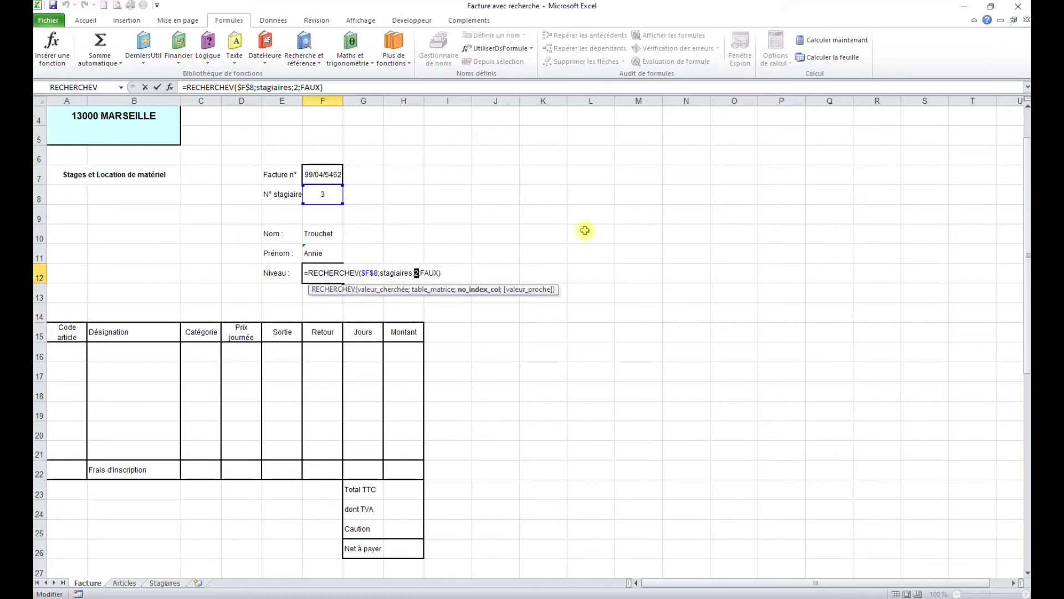
pyautogui.write('4')
pyautogui.press('Return')
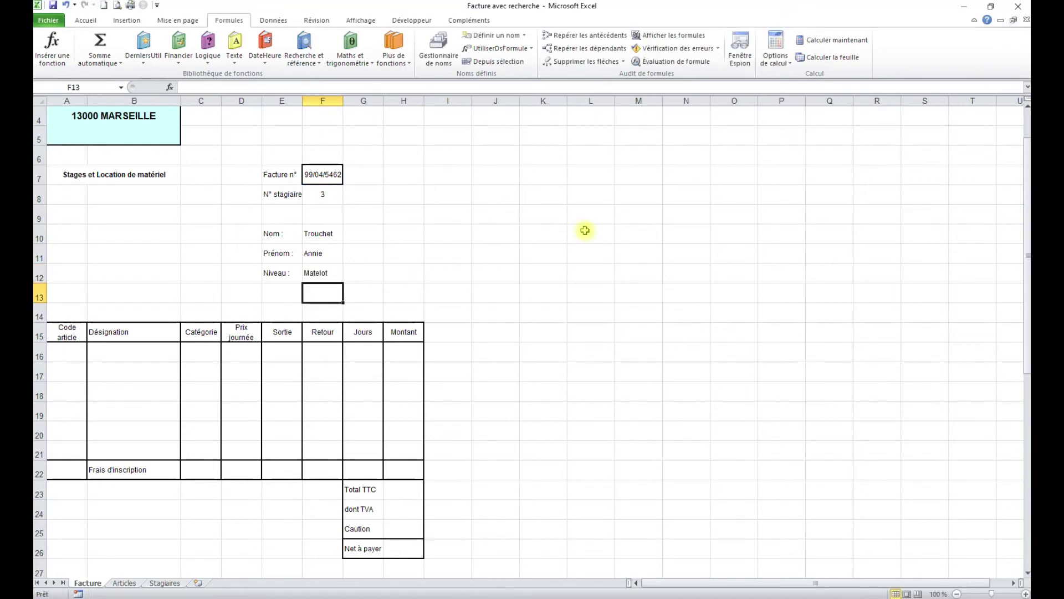
pyautogui.click(375, 273)
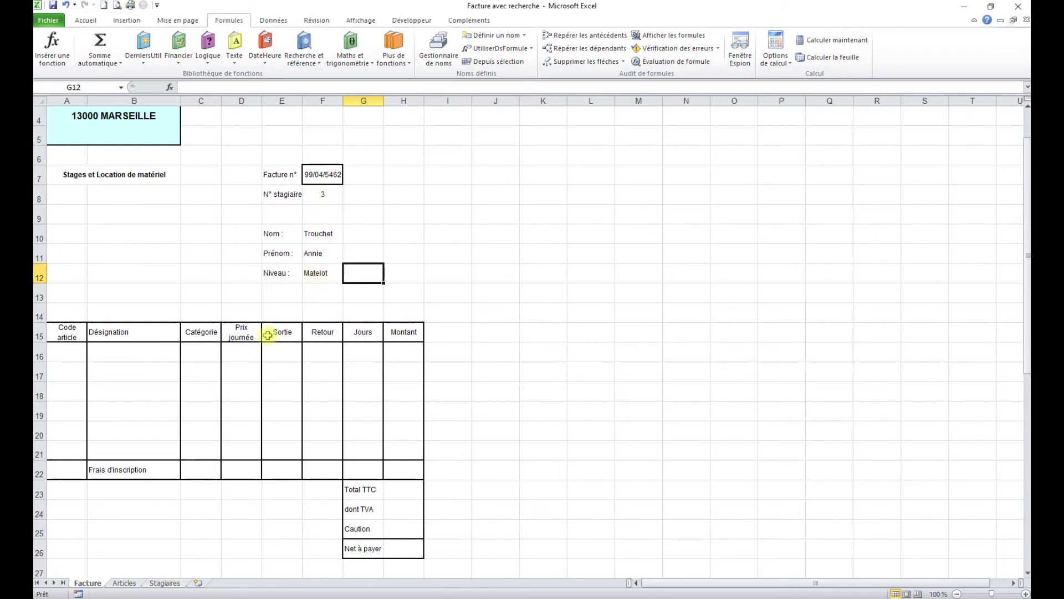
pyautogui.click(64, 351)
# - Pick article code ml in A16 and start a RECHERCHEV in B16 looking up $A$16
pyautogui.click(94, 357)
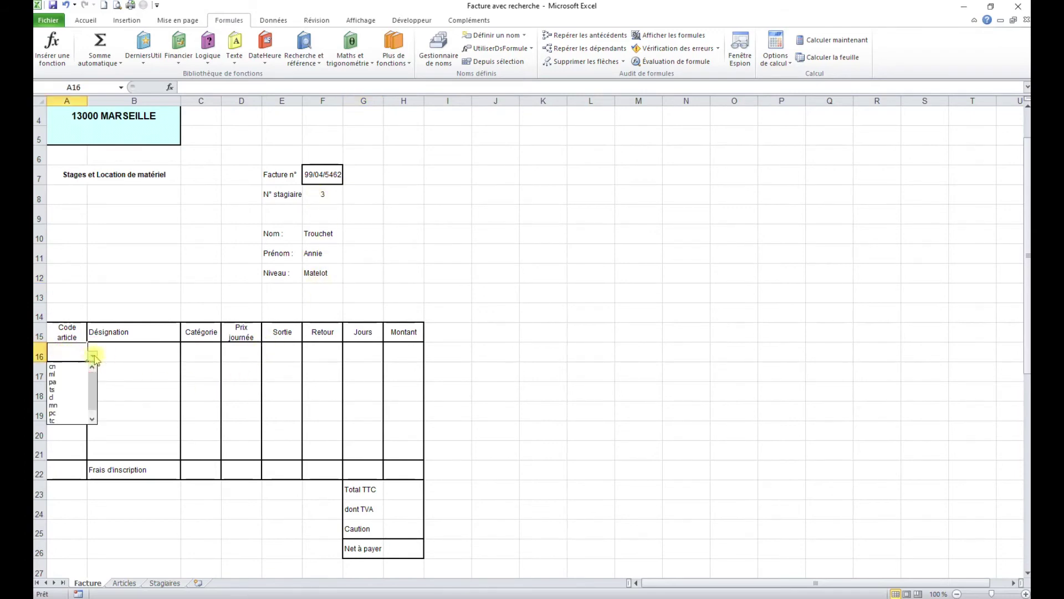
pyautogui.click(67, 374)
pyautogui.click(150, 354)
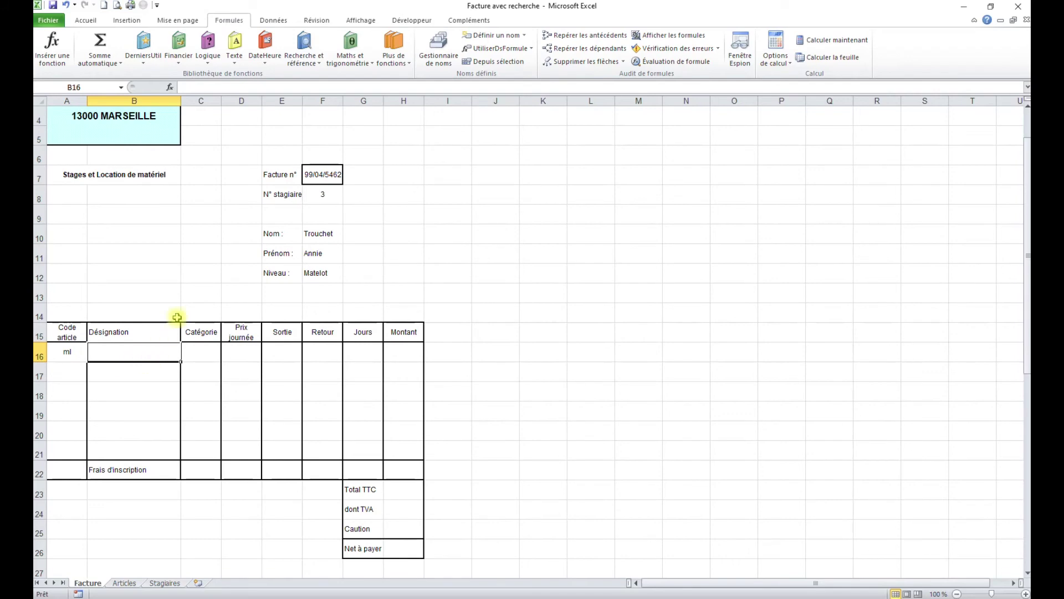
pyautogui.click(54, 50)
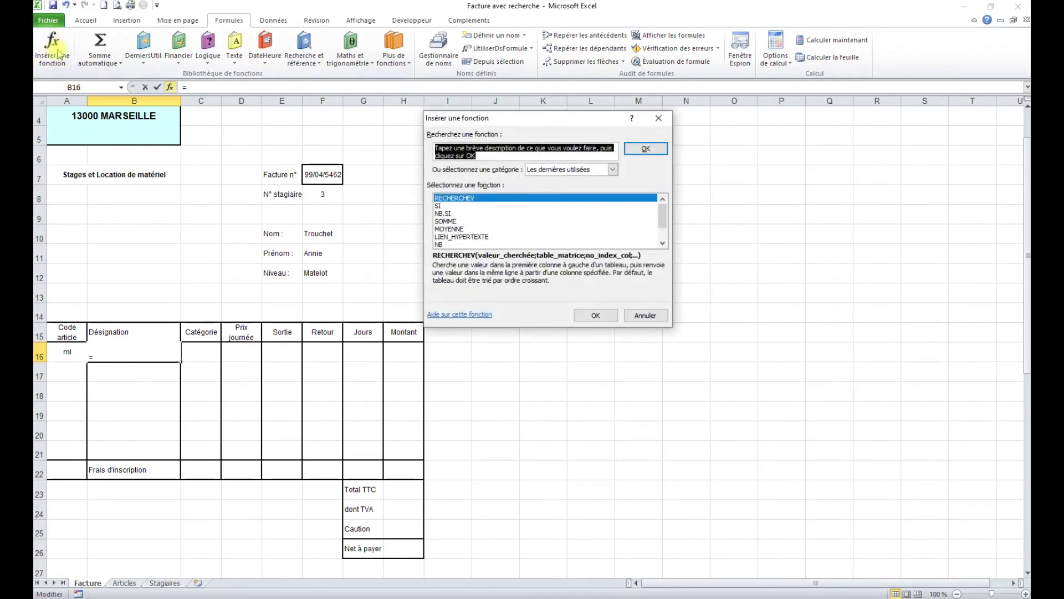
pyautogui.click(595, 315)
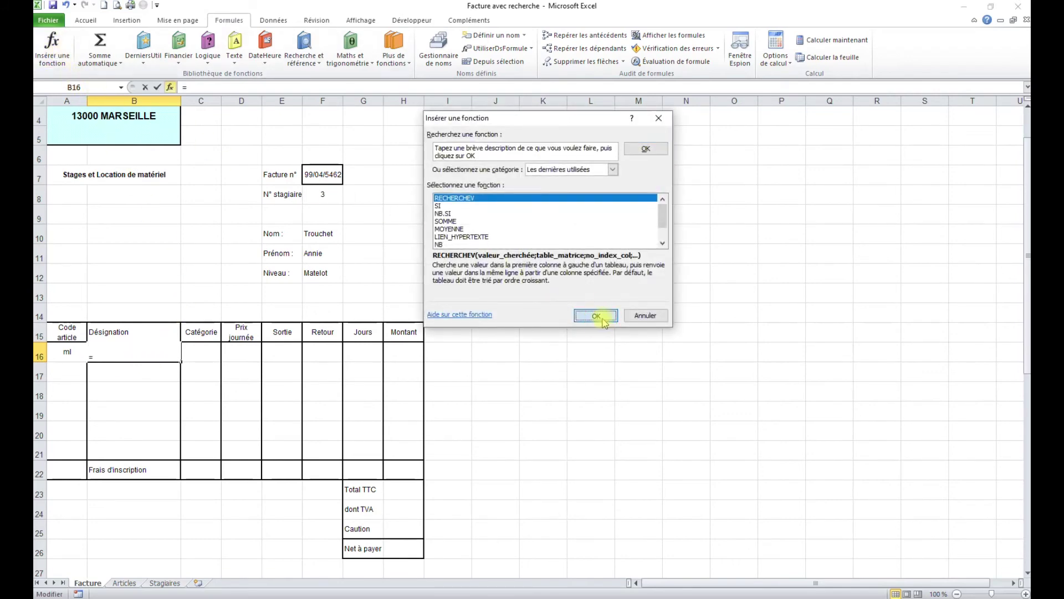
pyautogui.moveTo(557, 137); pyautogui.dragTo(433, 279)
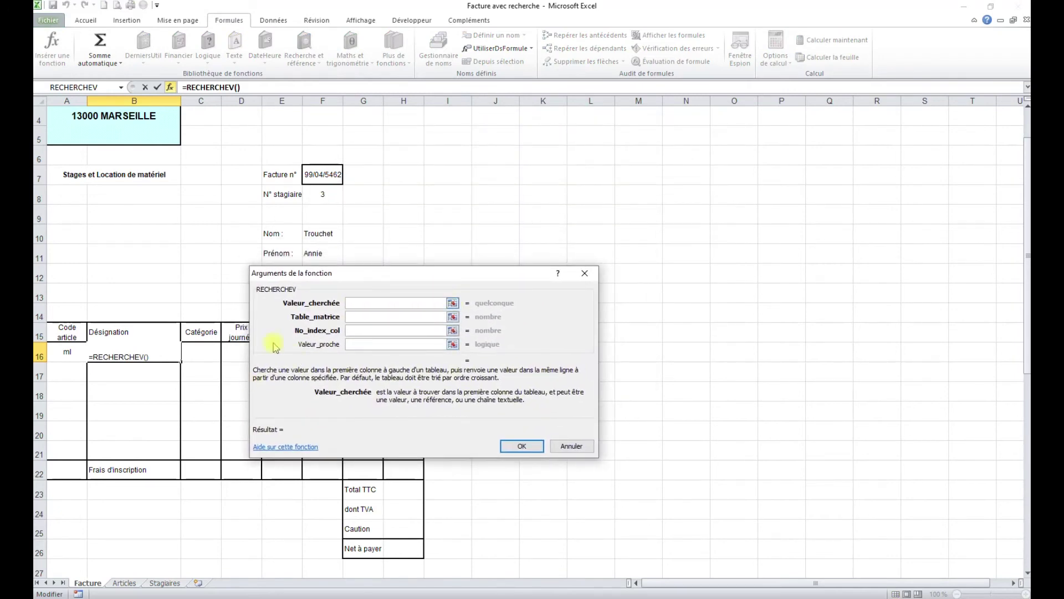
pyautogui.click(64, 351)
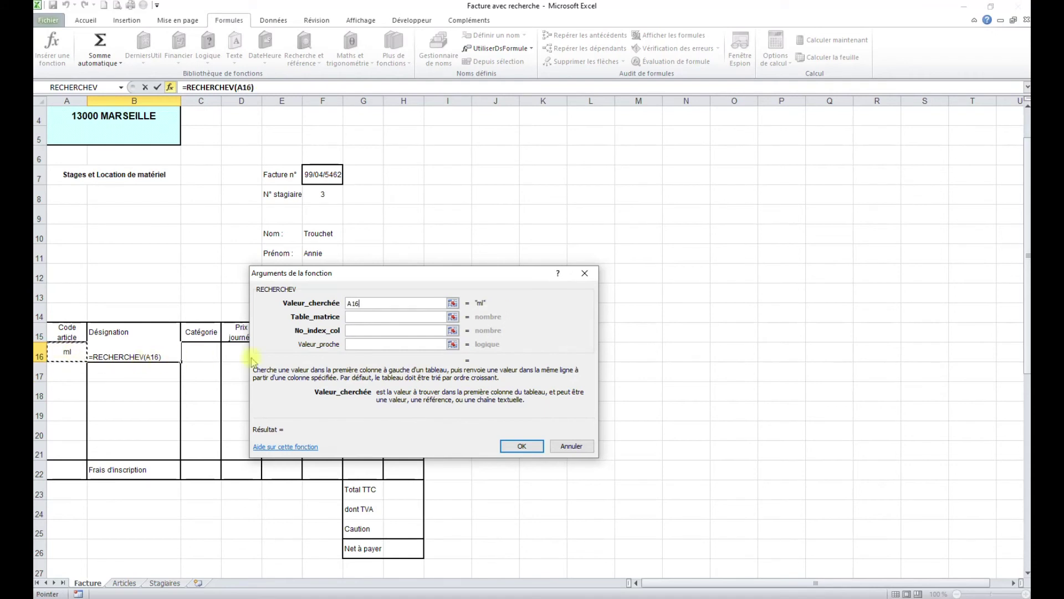
pyautogui.press('F4')
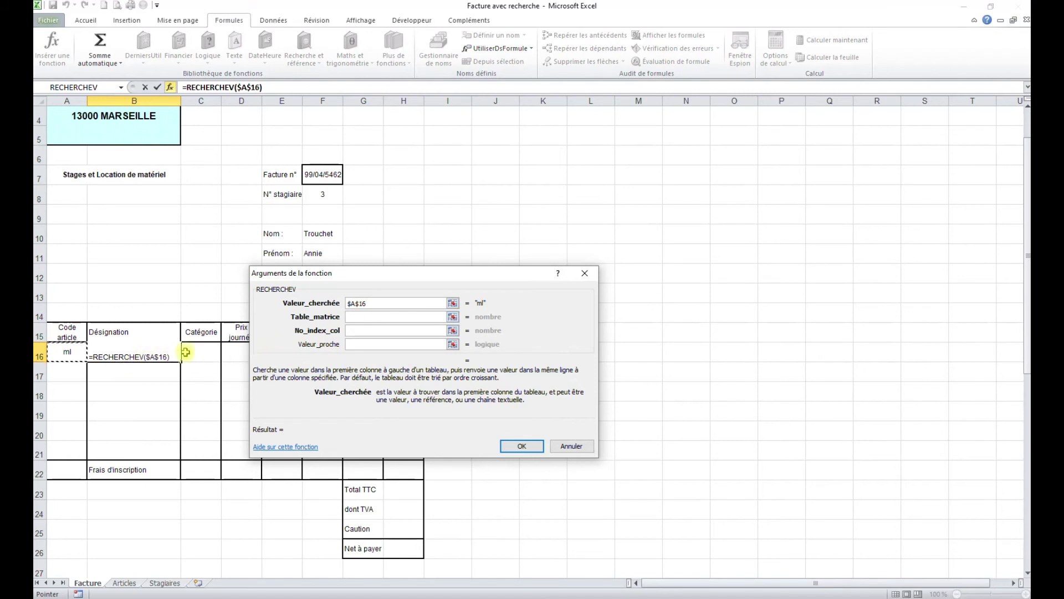
# - Finish the lookup with table articles, column 2 and FAUX (Masque Lynx), and copy it to C16:D16
pyautogui.click(366, 316)
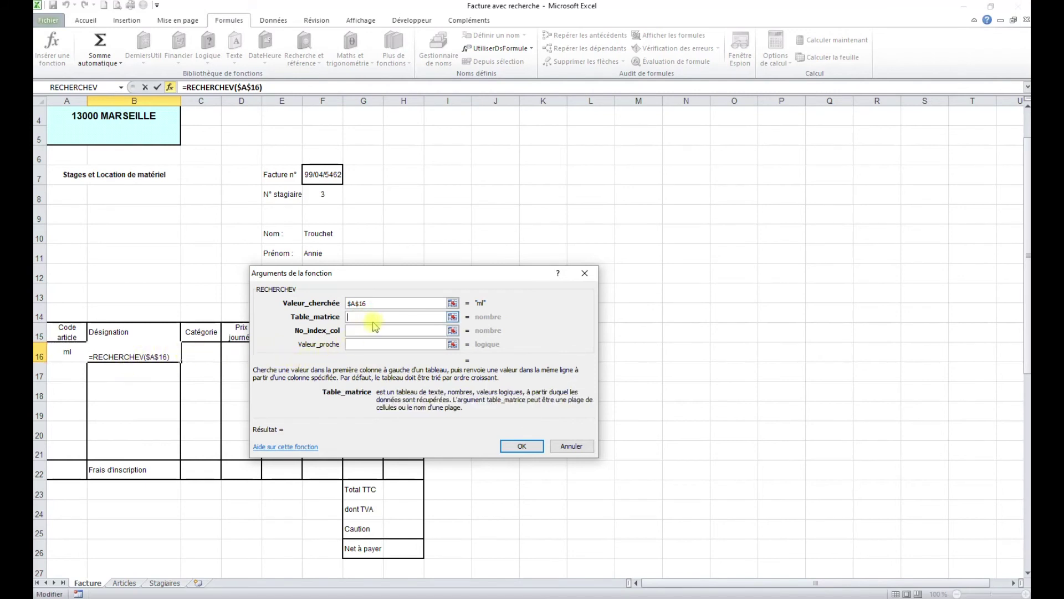
pyautogui.press('F3')
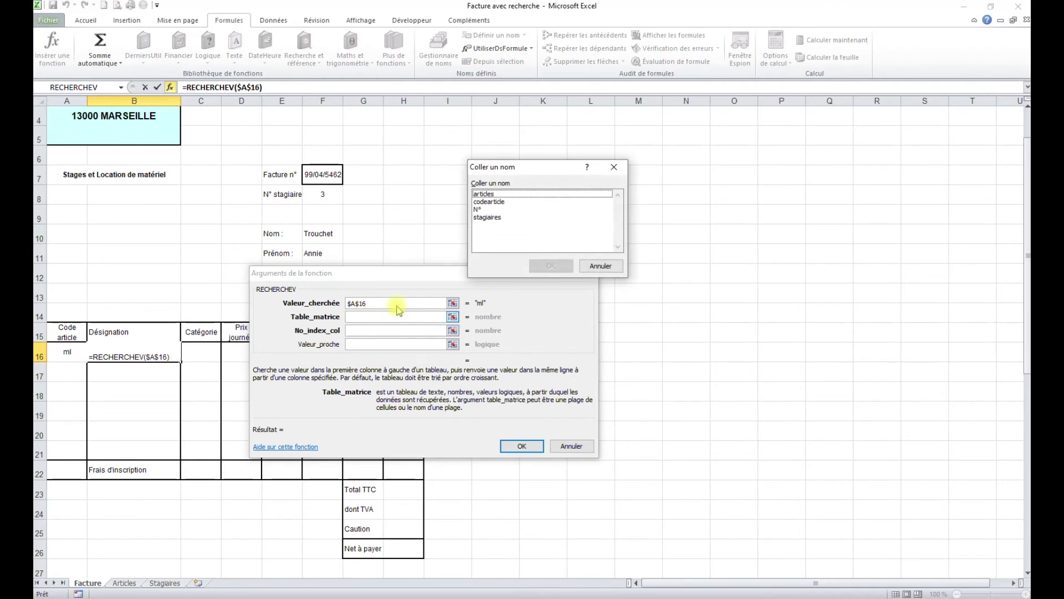
pyautogui.click(488, 194)
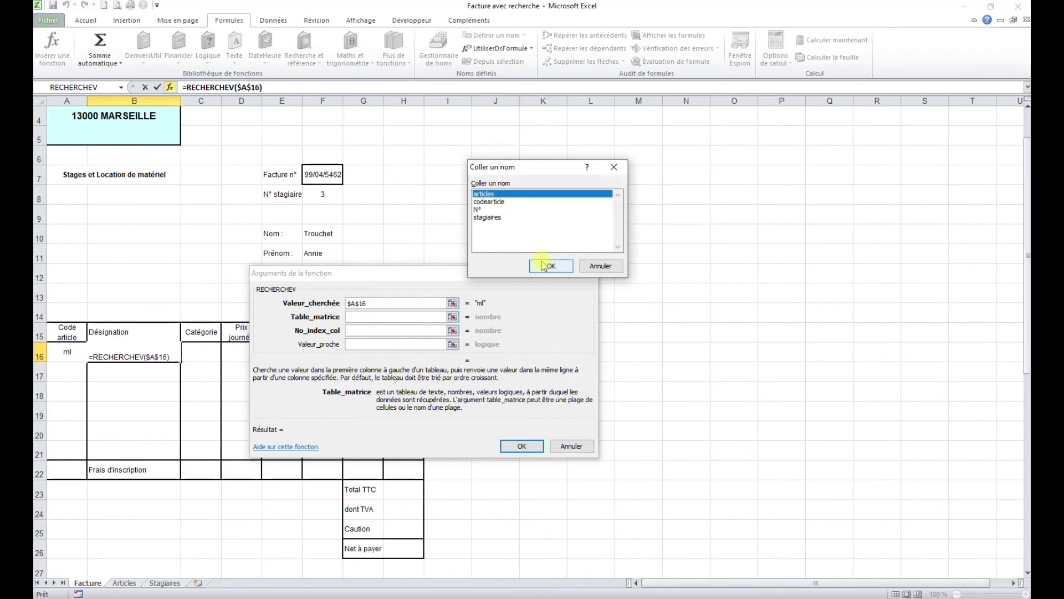
pyautogui.click(547, 264)
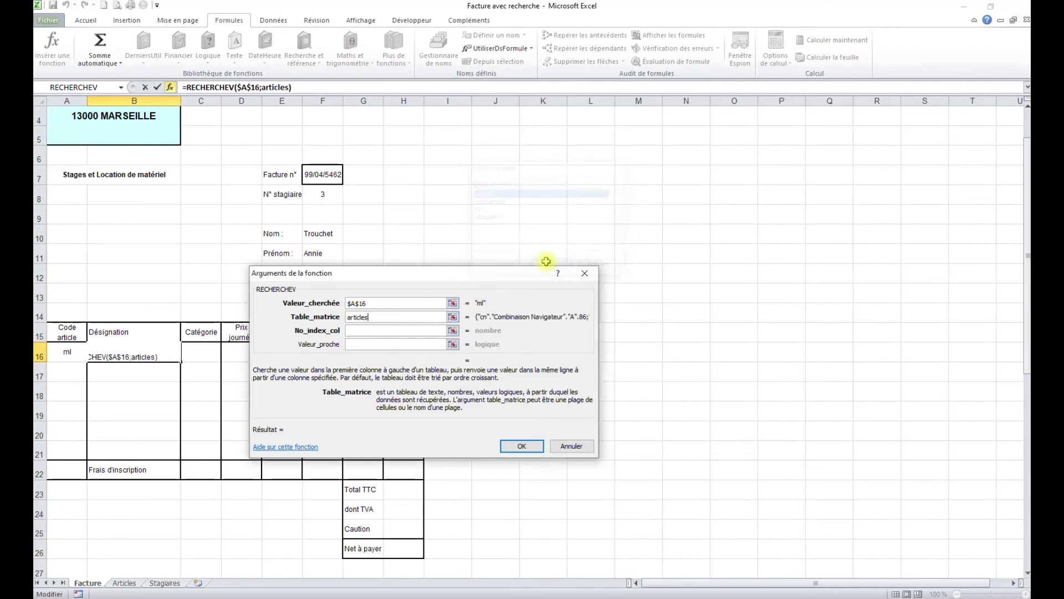
pyautogui.click(369, 332)
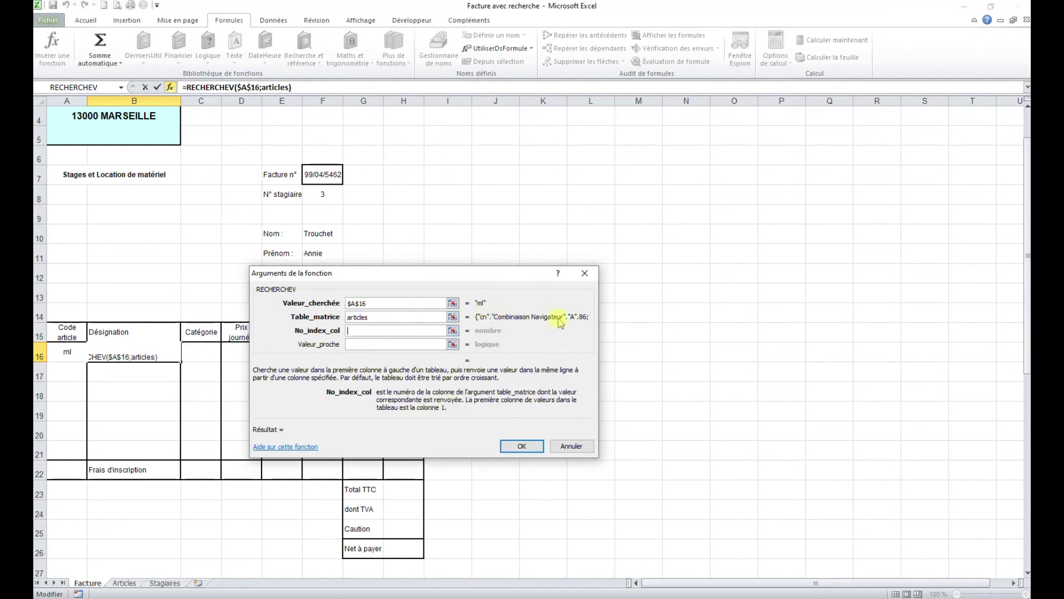
pyautogui.write('2')
pyautogui.click(397, 344)
pyautogui.write('faux')
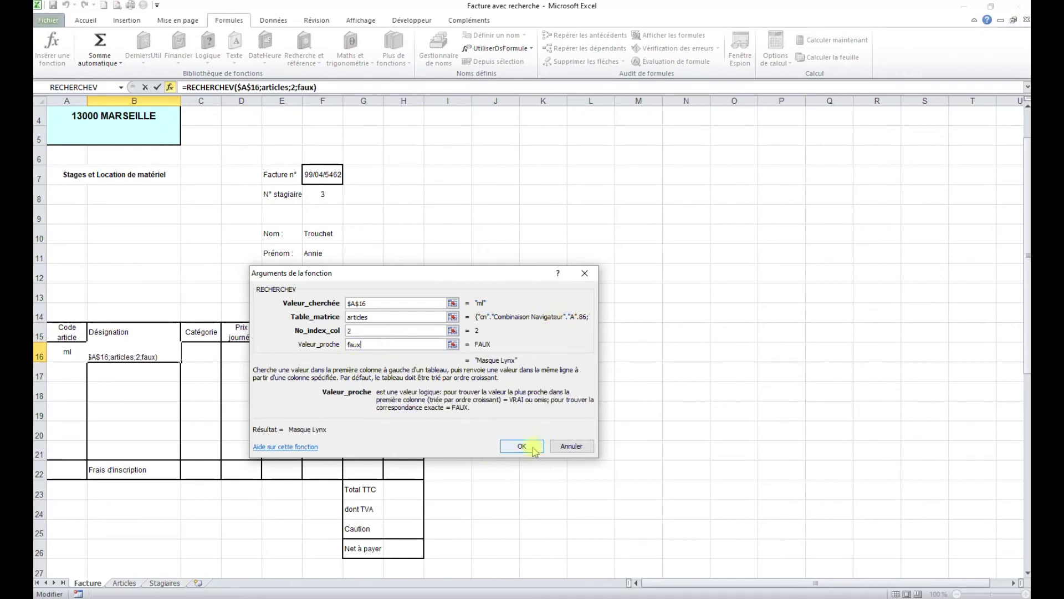
pyautogui.click(525, 450)
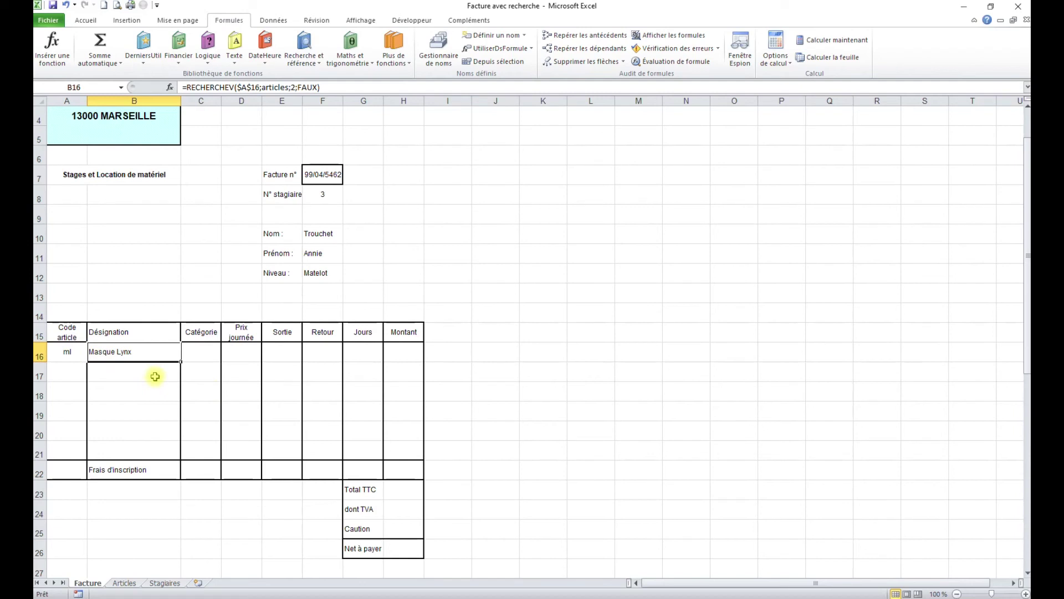
pyautogui.moveTo(180, 361); pyautogui.dragTo(250, 364)
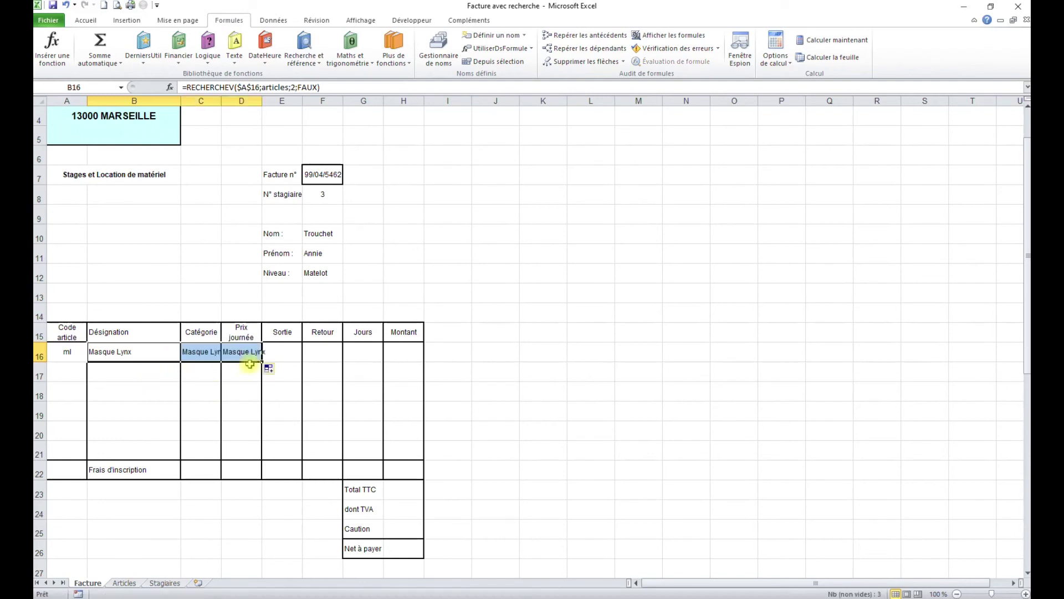
# - Change the column index to 3 in C16 (category A) and 4 in D16 (price 15)
pyautogui.click(200, 356)
pyautogui.doubleClick(203, 353)
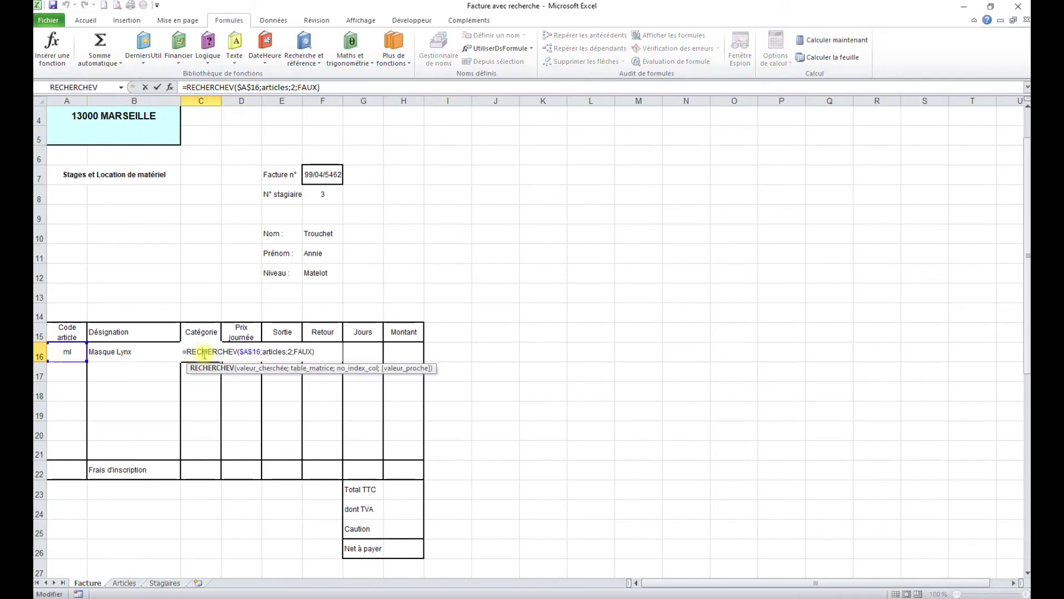
pyautogui.doubleClick(289, 351)
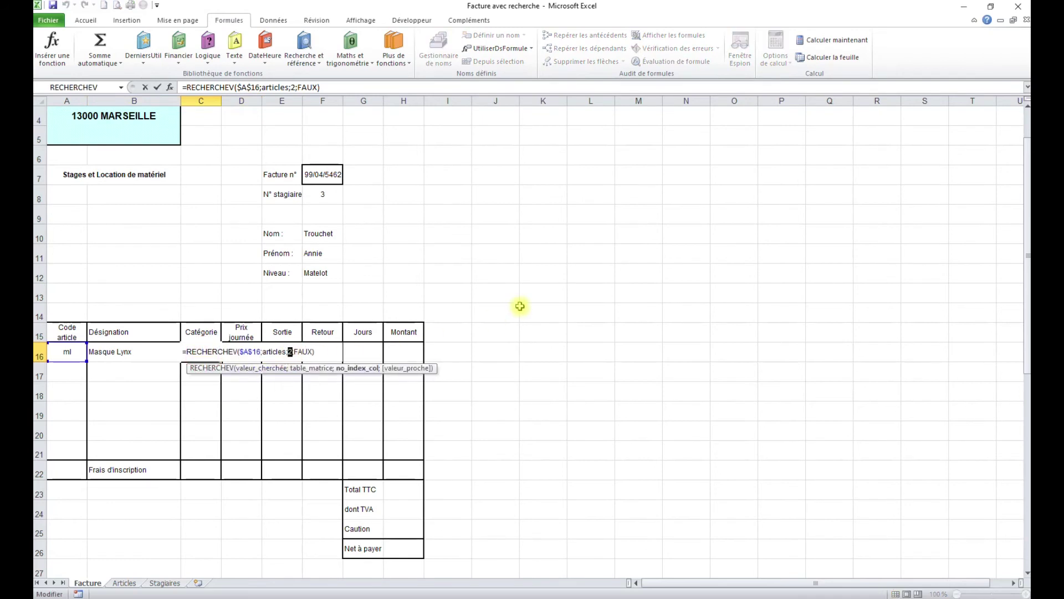
pyautogui.write('3')
pyautogui.press('Return')
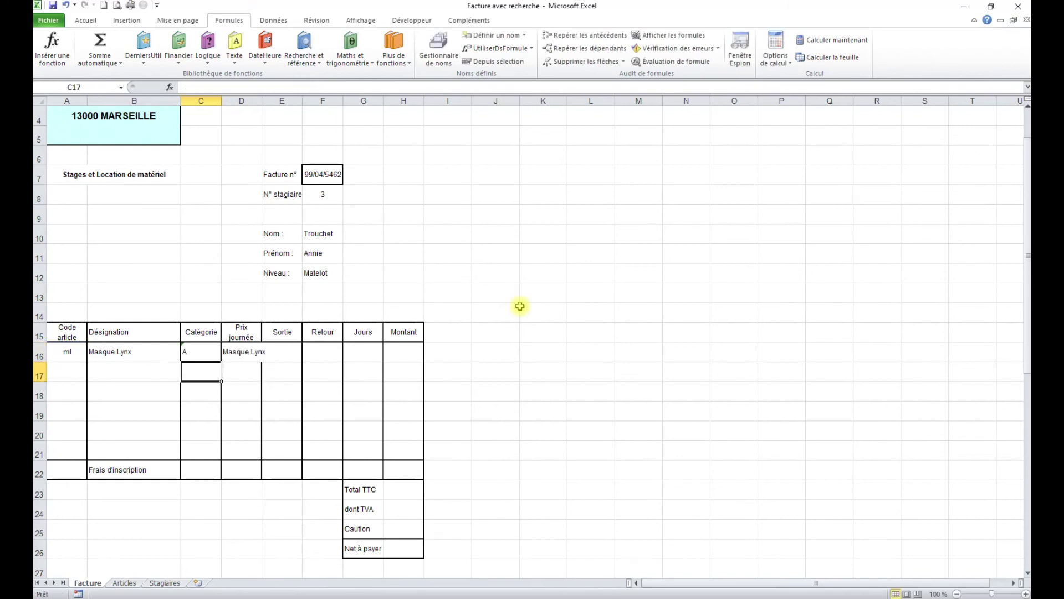
pyautogui.doubleClick(242, 351)
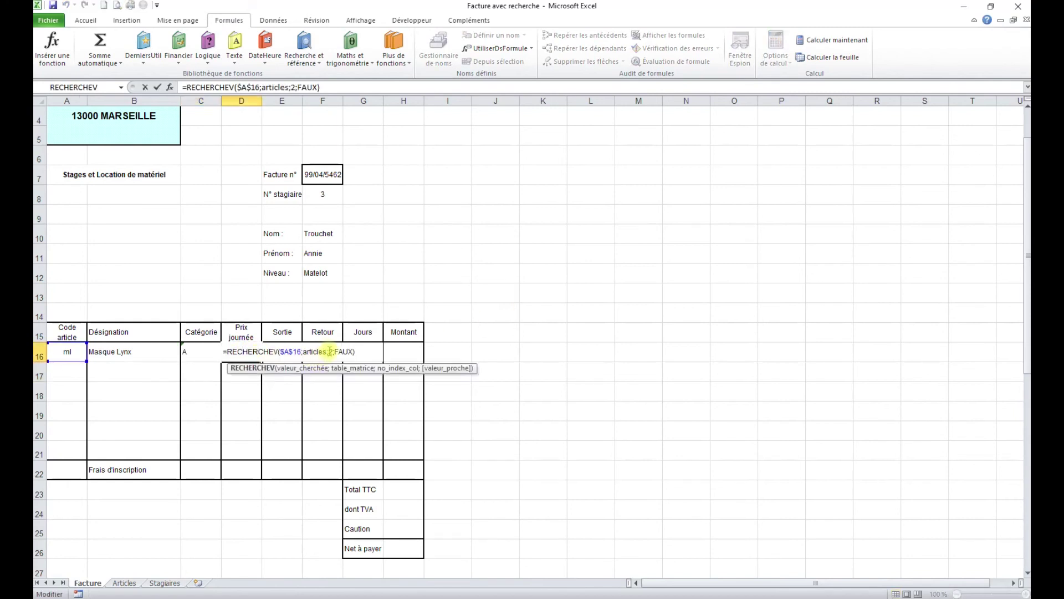
pyautogui.doubleClick(331, 351)
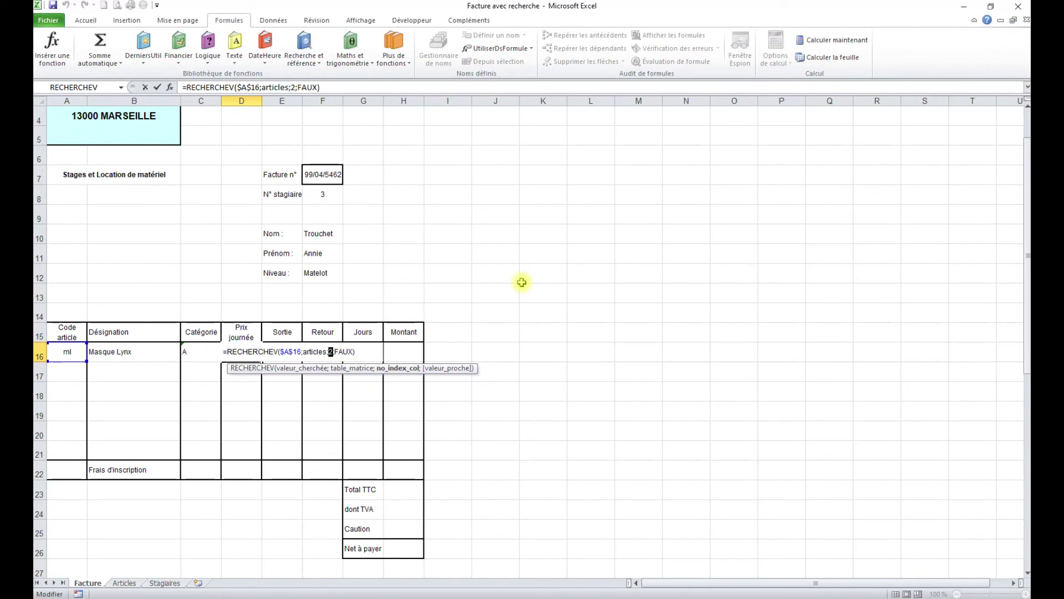
pyautogui.write('4')
pyautogui.press('Return')
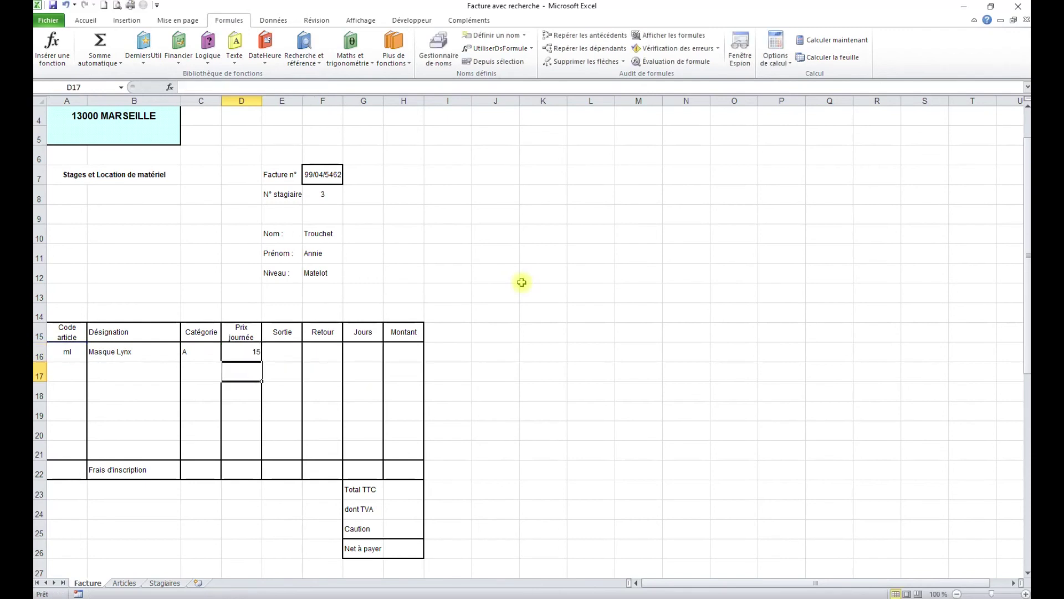
pyautogui.click(74, 354)
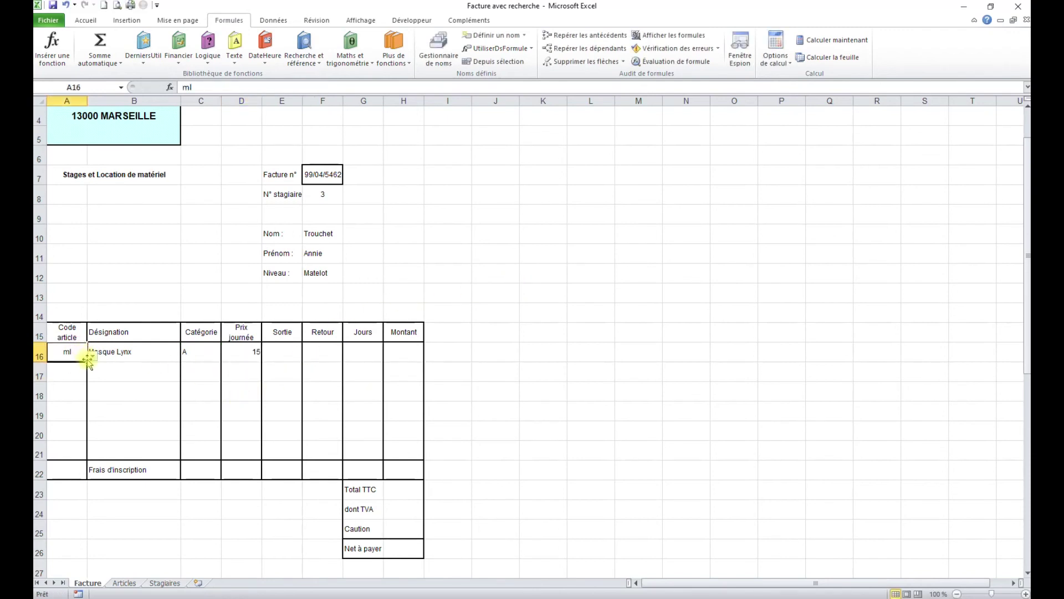
# - Test the lookups with codes mn then tc (Tuba Corsaire, B, 15), then clear A16
pyautogui.click(92, 357)
pyautogui.click(67, 374)
pyautogui.click(92, 356)
pyautogui.click(69, 413)
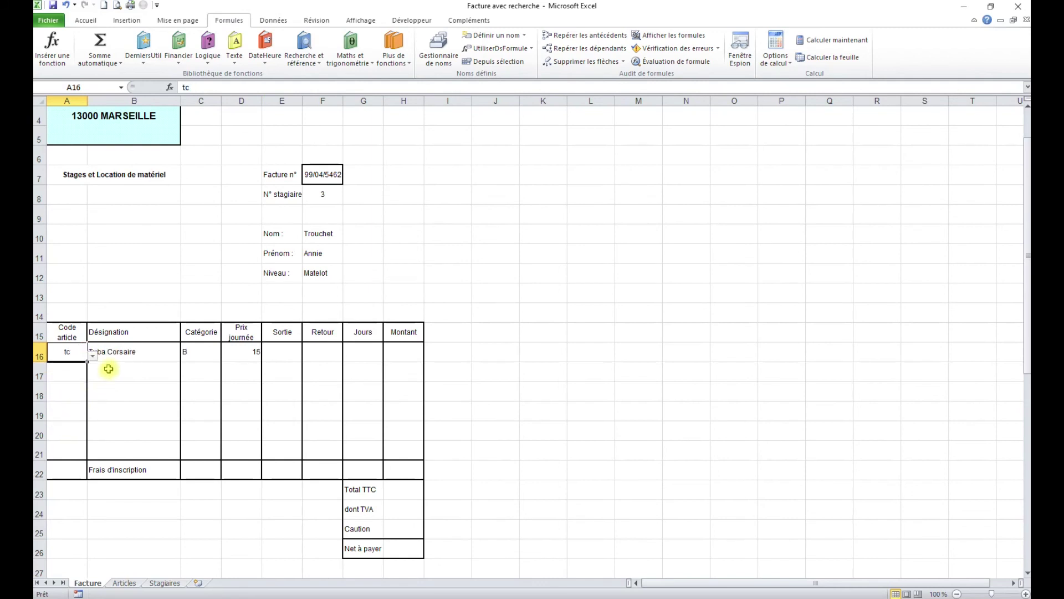
pyautogui.click(119, 358)
pyautogui.click(56, 348)
pyautogui.press('Delete')
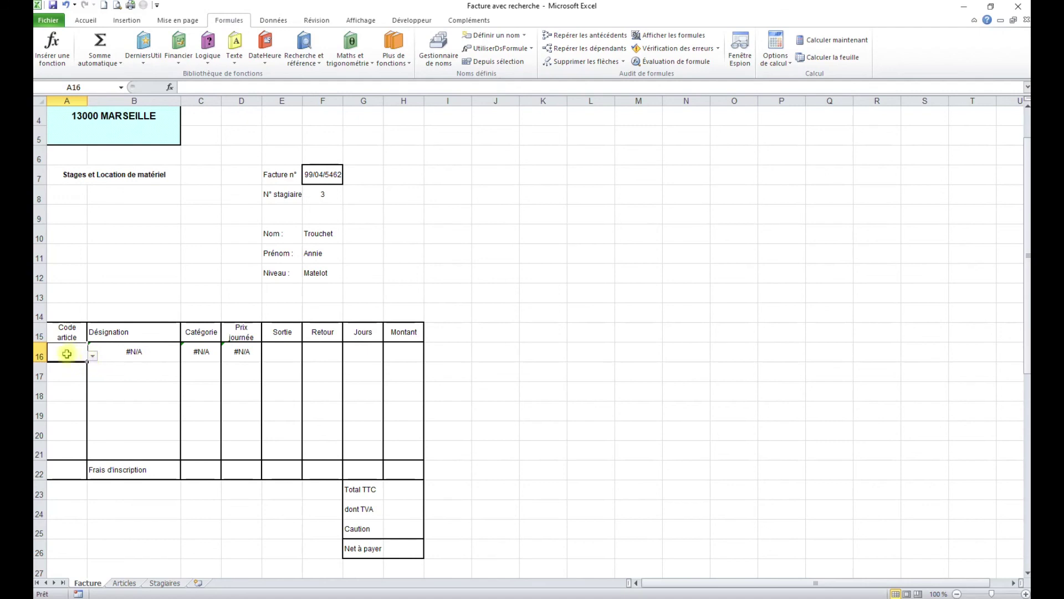
# - Fill the empty code cell A16 down to A21 and check B16's lookup showing #N/A
pyautogui.click(93, 355)
pyautogui.click(68, 355)
pyautogui.moveTo(88, 363); pyautogui.dragTo(89, 457)
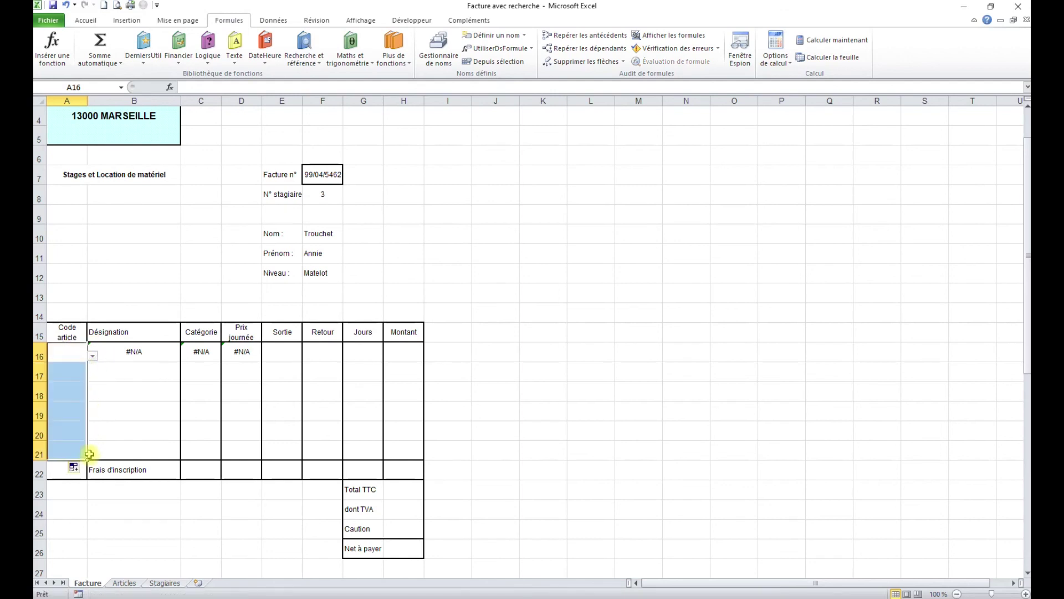
pyautogui.click(70, 370)
pyautogui.click(70, 429)
pyautogui.click(74, 353)
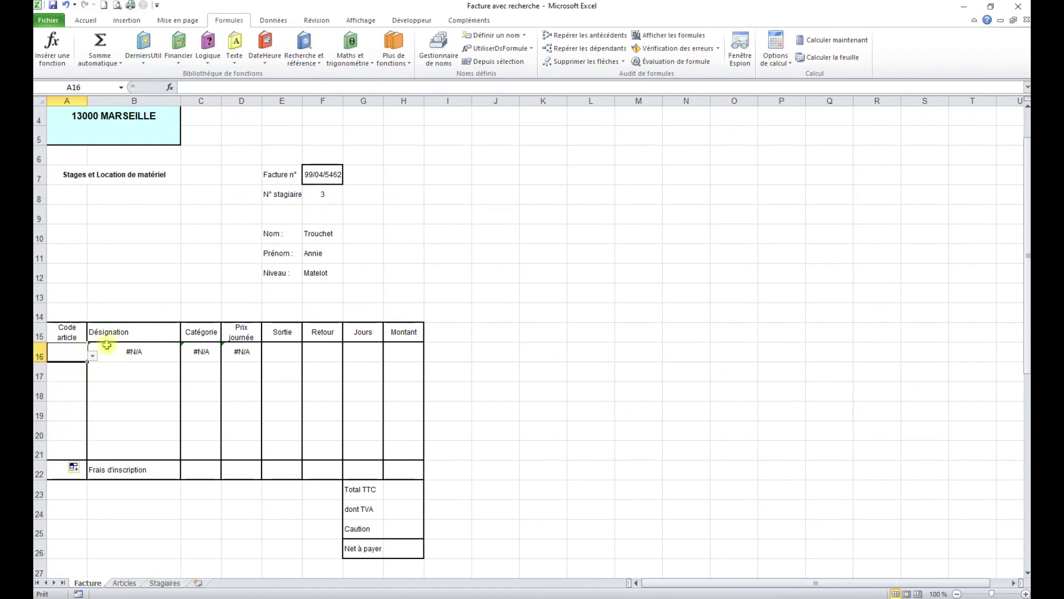
pyautogui.click(68, 354)
pyautogui.click(144, 351)
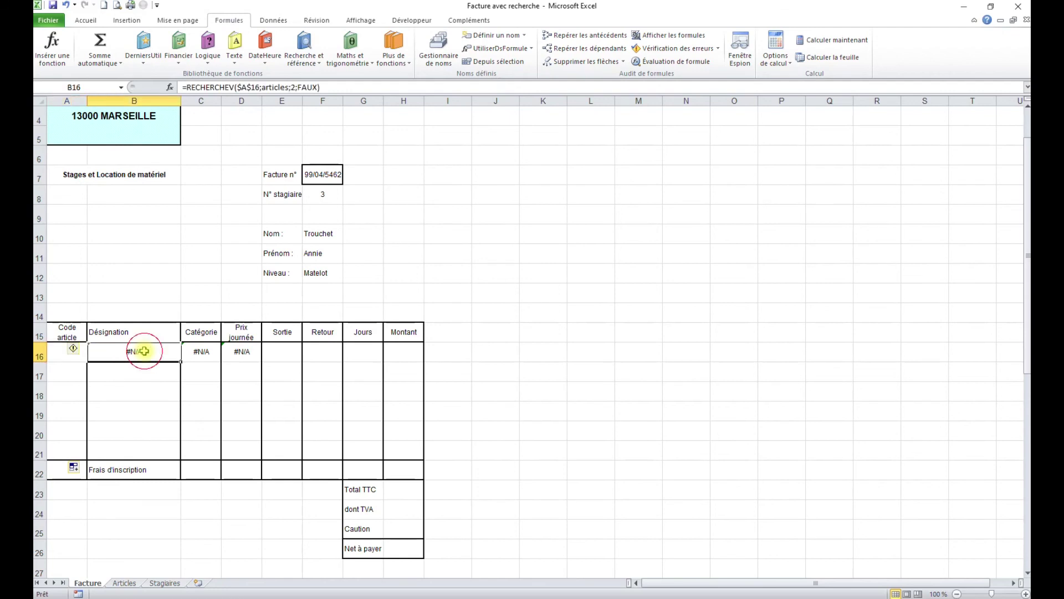
pyautogui.click(195, 354)
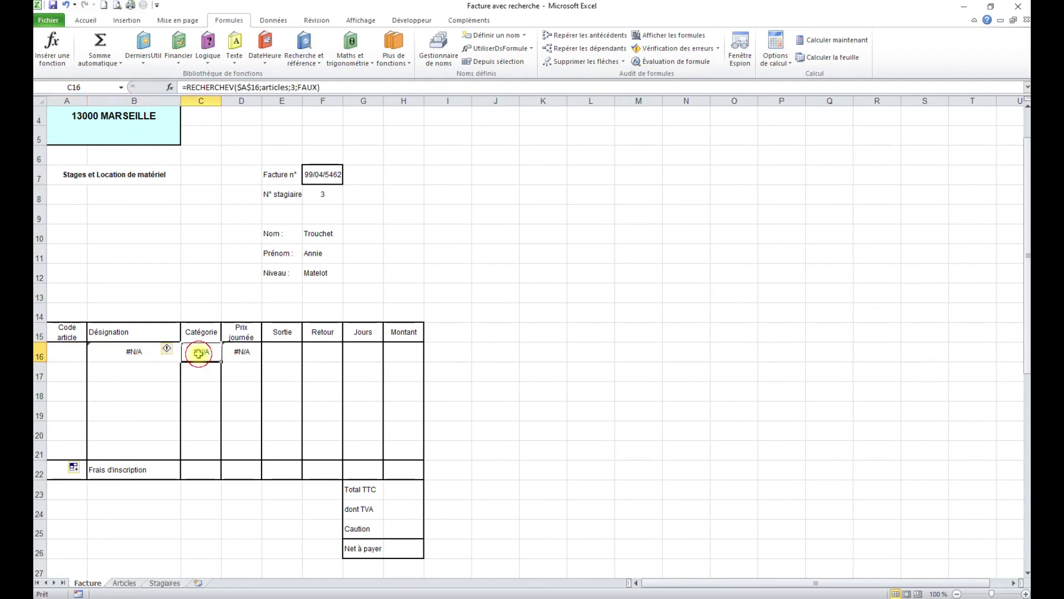
pyautogui.click(242, 353)
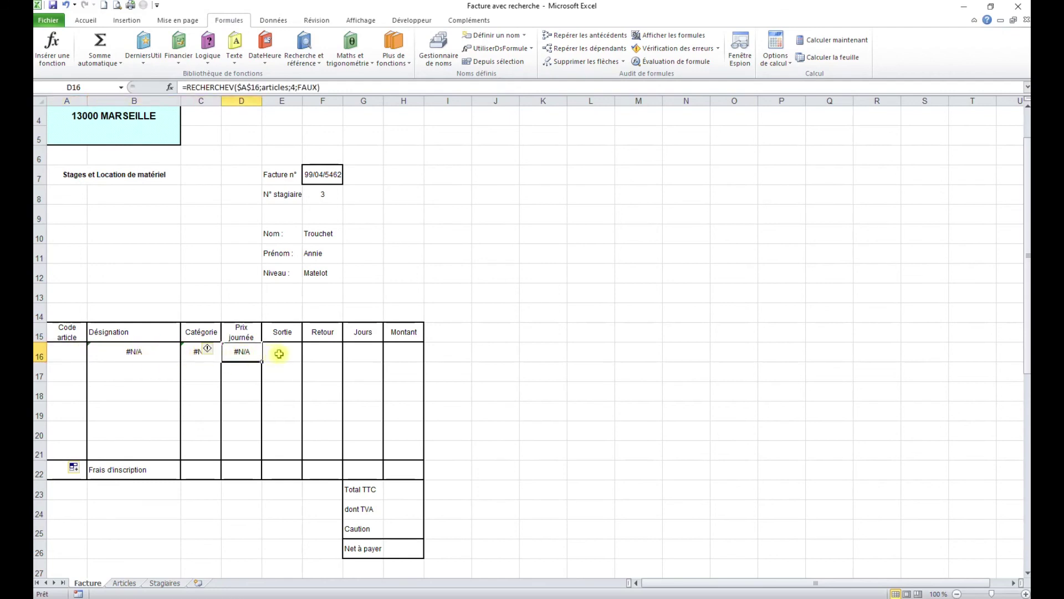
pyautogui.click(147, 350)
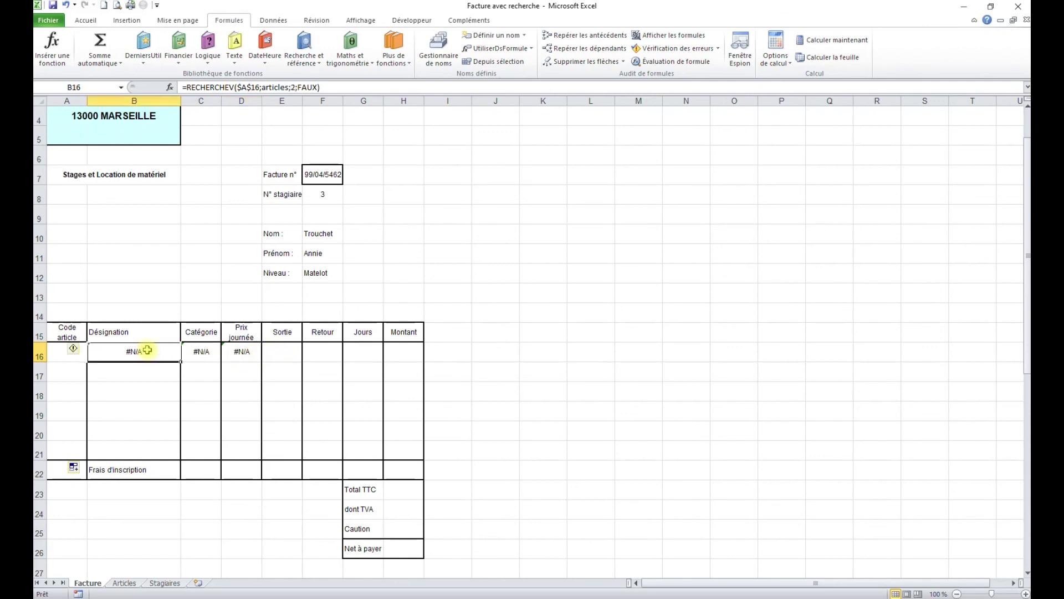